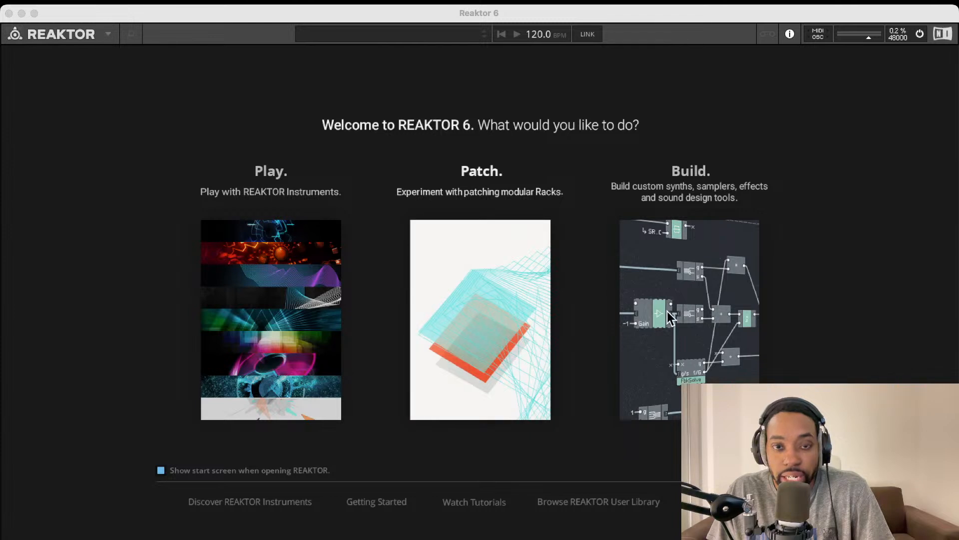
Start a new empty ensemble and drag the Util Note In block into the structure
{"action": "left_click", "coordinate": [679, 268]}
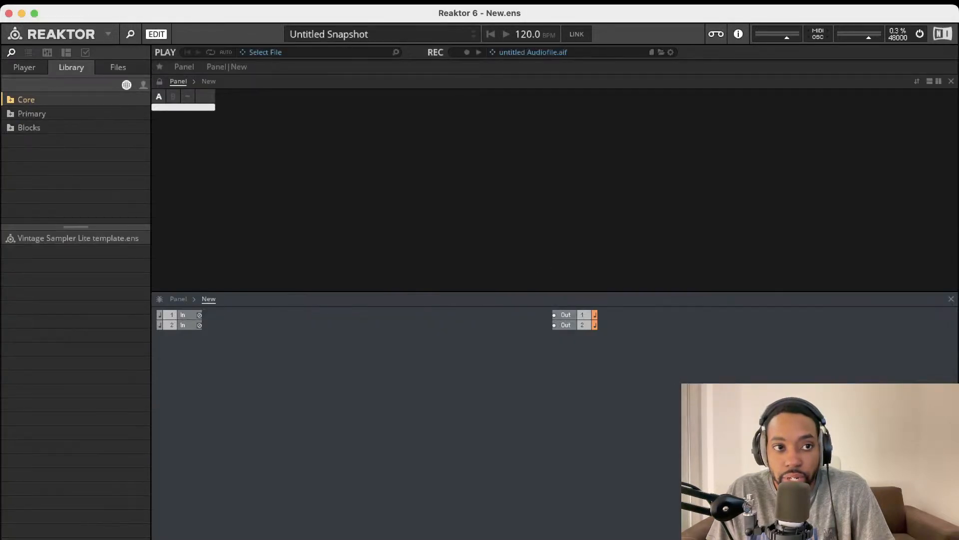
{"action": "left_click", "coordinate": [17, 69]}
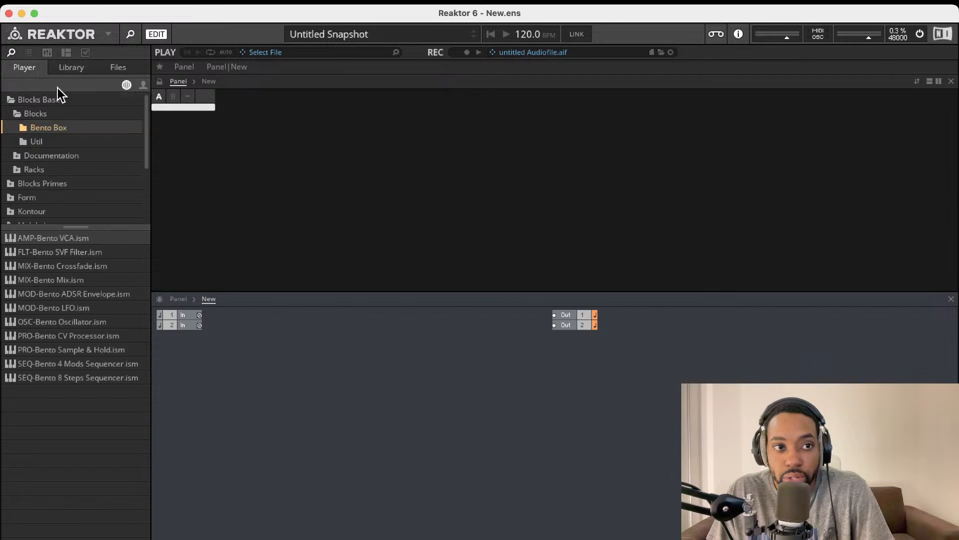
{"action": "left_click", "coordinate": [37, 142]}
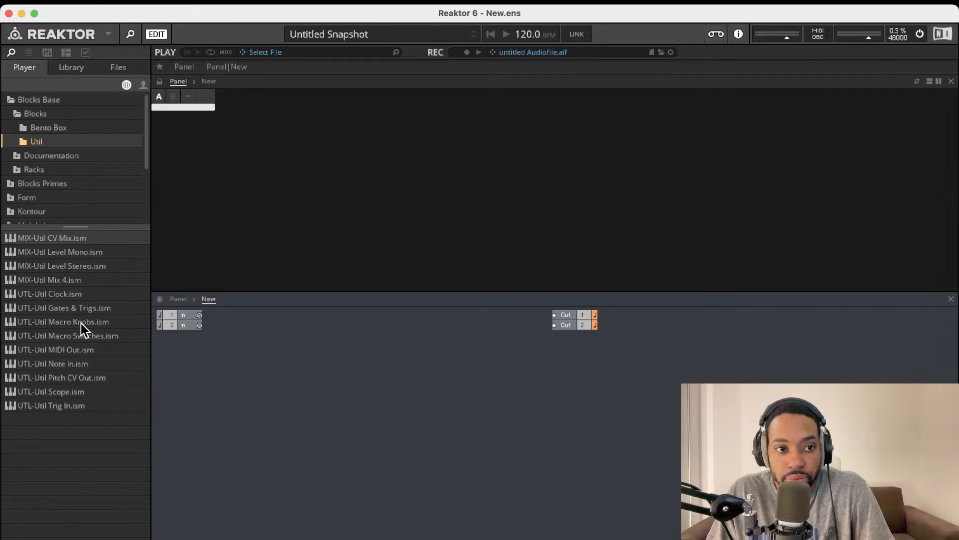
{"action": "left_click_drag", "start_coordinate": [74, 365], "coordinate": [257, 360]}
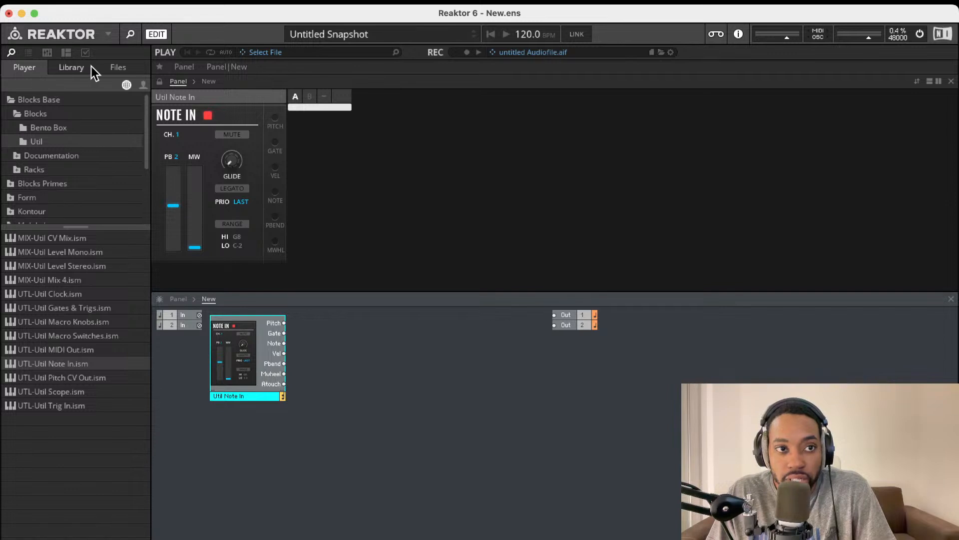
Look through the Library and file browser views, then return to the Blocks player modules
{"action": "left_click", "coordinate": [76, 69]}
{"action": "left_click", "coordinate": [113, 68]}
{"action": "left_click", "coordinate": [22, 66]}
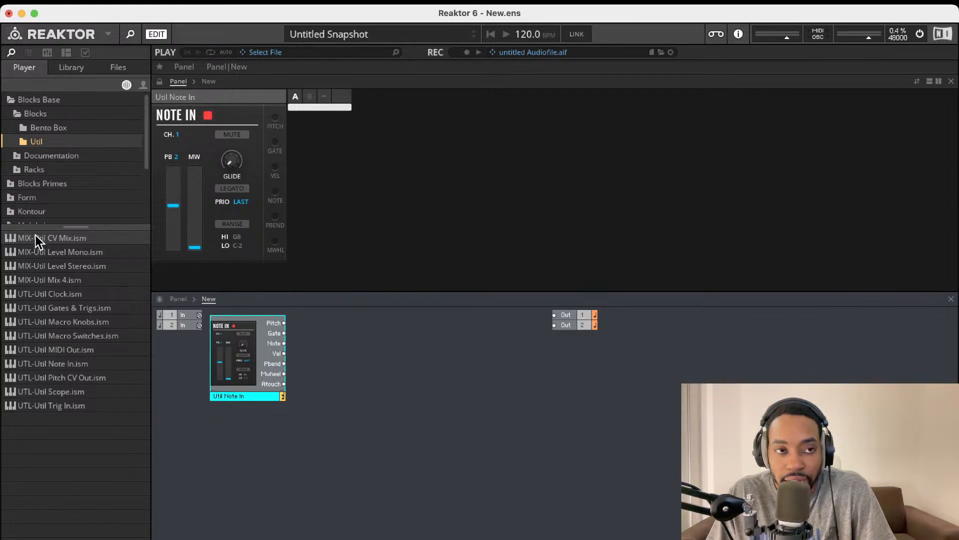
{"action": "left_click", "coordinate": [71, 68]}
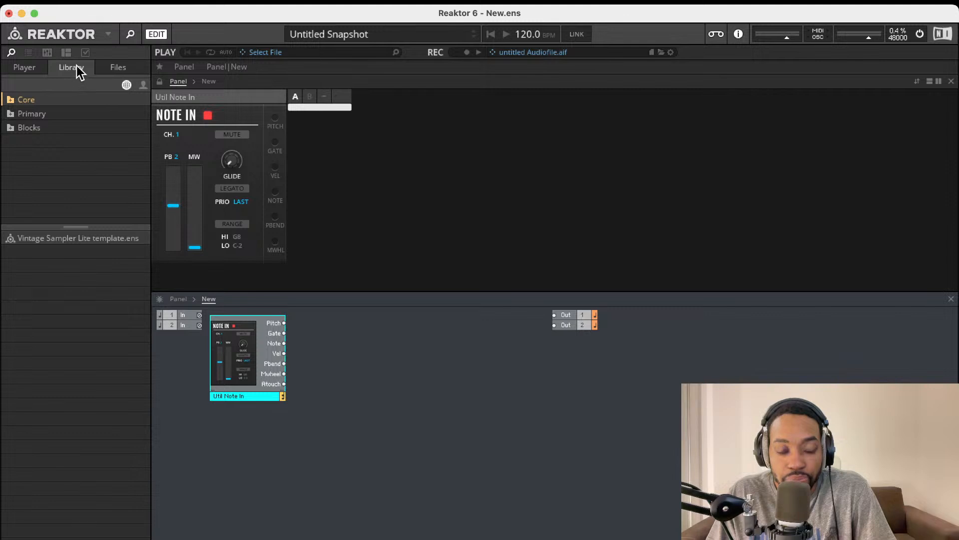
{"action": "left_click", "coordinate": [127, 66]}
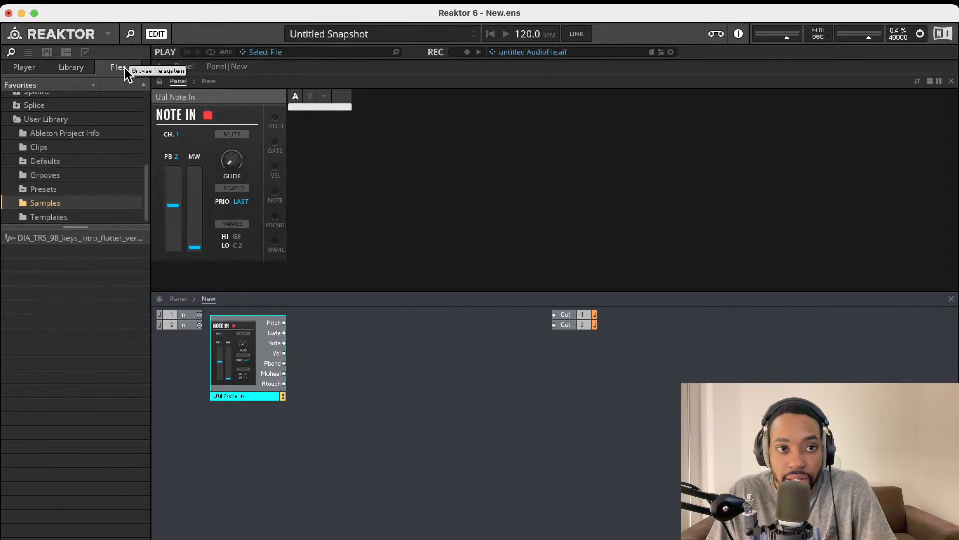
{"action": "left_click", "coordinate": [18, 70]}
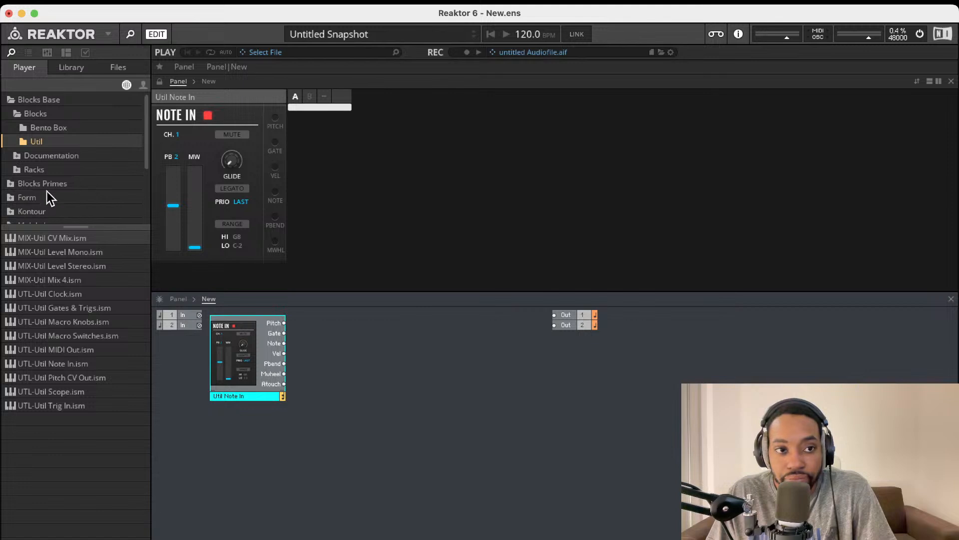
Move Note In lower and add a Bento Box oscillator beside it
{"action": "left_click_drag", "start_coordinate": [258, 355], "coordinate": [256, 382]}
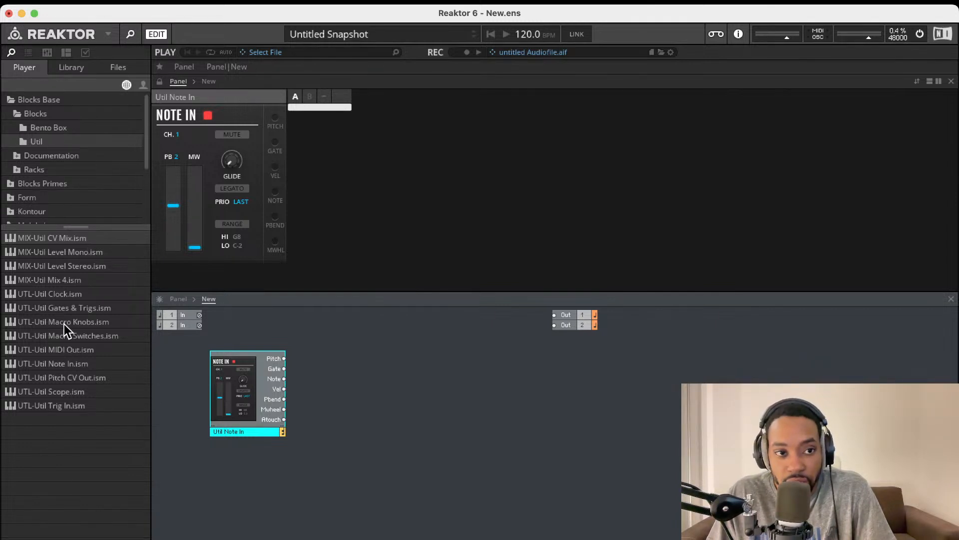
{"action": "left_click", "coordinate": [52, 131]}
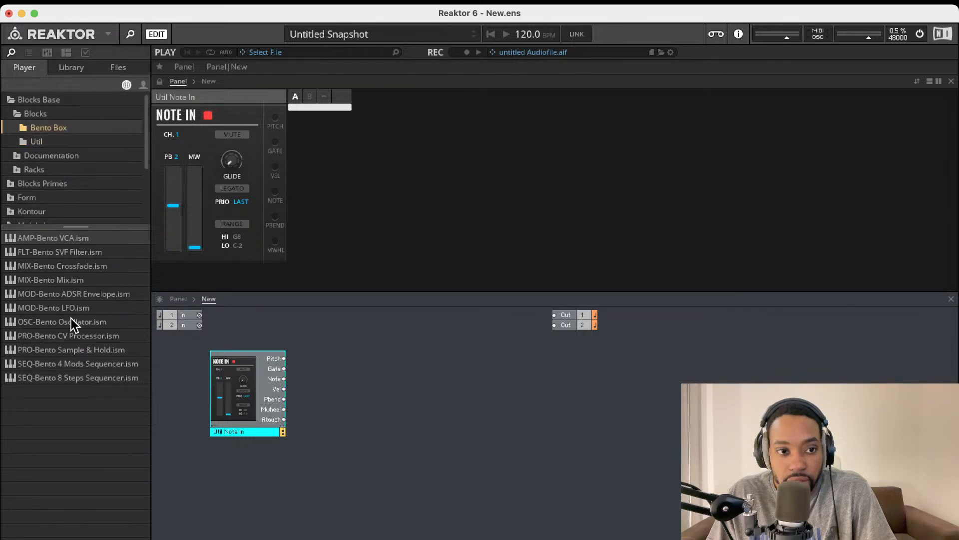
{"action": "left_click_drag", "start_coordinate": [71, 322], "coordinate": [355, 382]}
{"action": "left_click", "coordinate": [365, 379]}
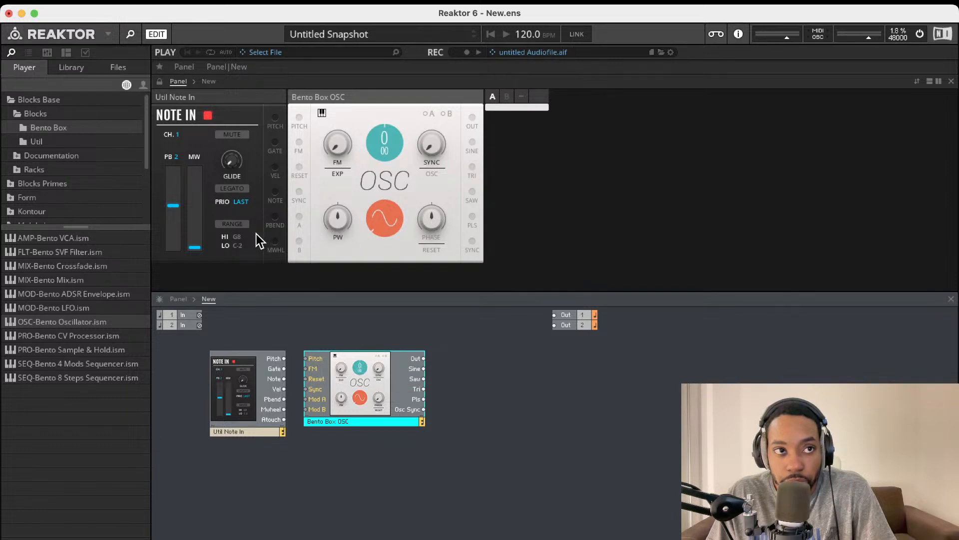
Add Bento Box VCA and Mix blocks in a row to the right of the oscillator
{"action": "mouse_move", "coordinate": [230, 226]}
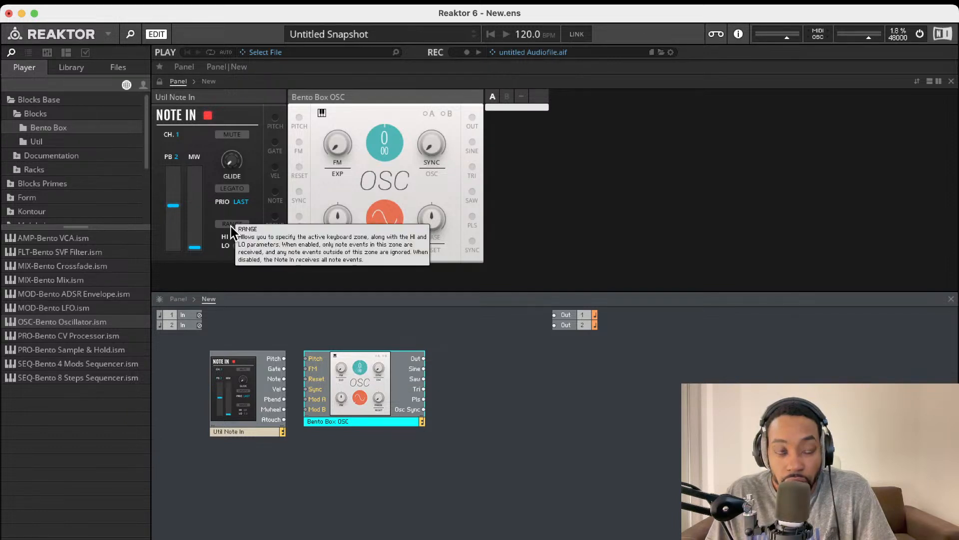
{"action": "double_click", "coordinate": [76, 242]}
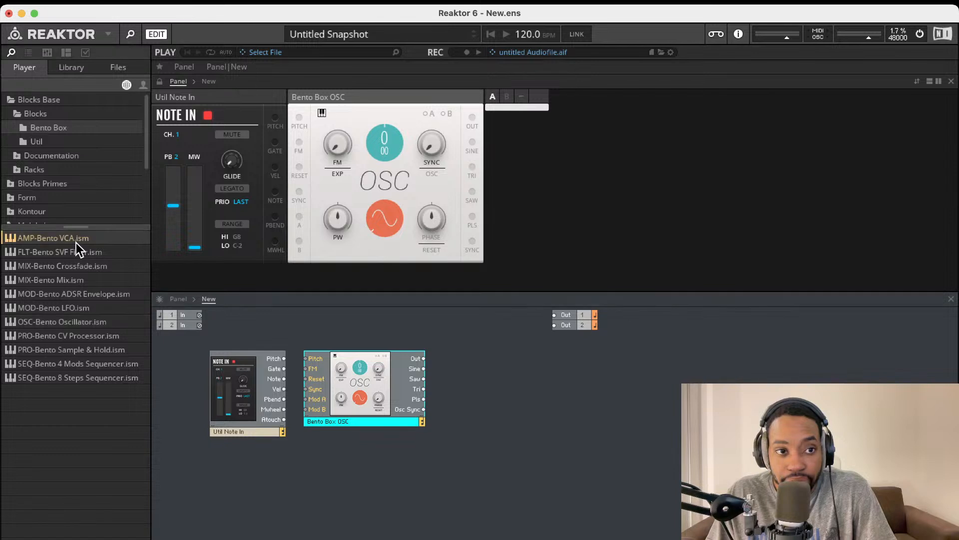
{"action": "left_click_drag", "start_coordinate": [273, 424], "coordinate": [492, 388]}
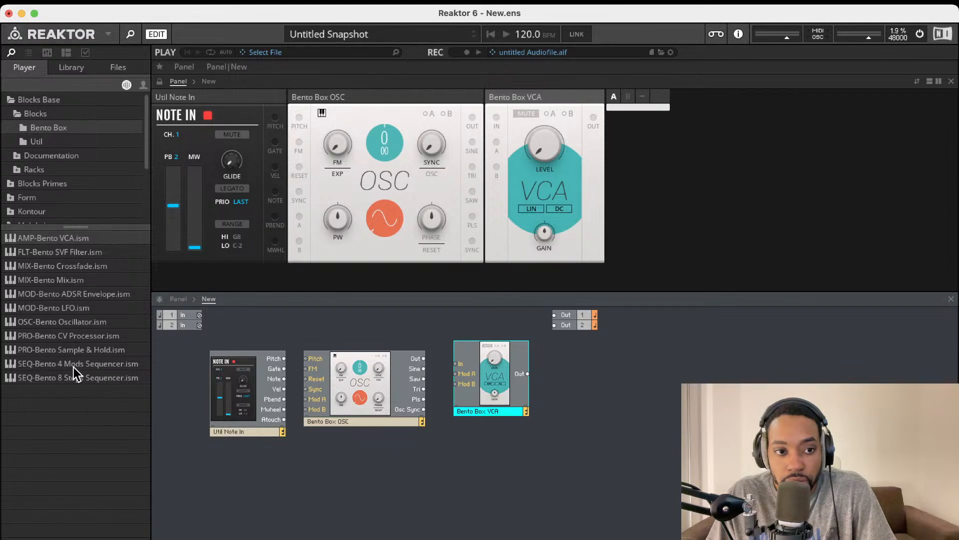
{"action": "double_click", "coordinate": [73, 281]}
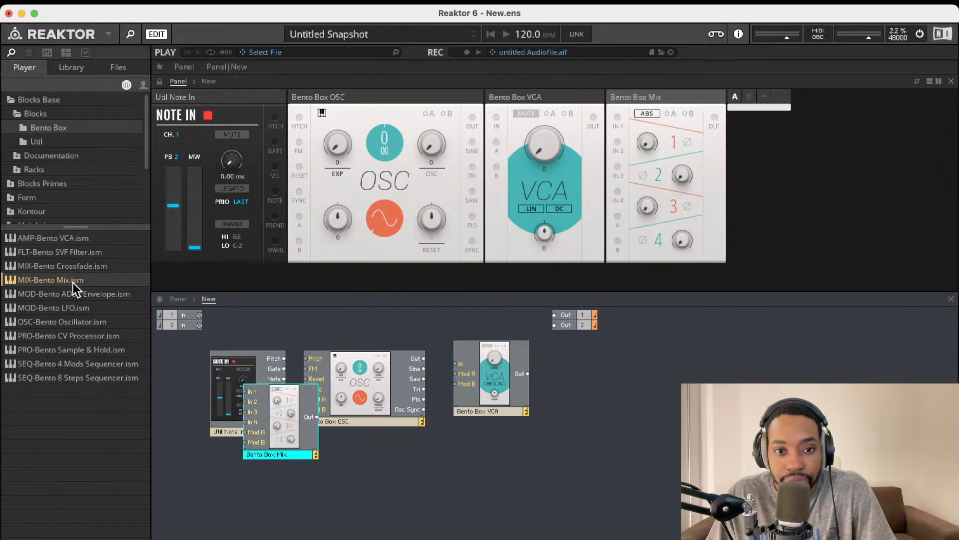
{"action": "left_click_drag", "start_coordinate": [272, 424], "coordinate": [548, 409]}
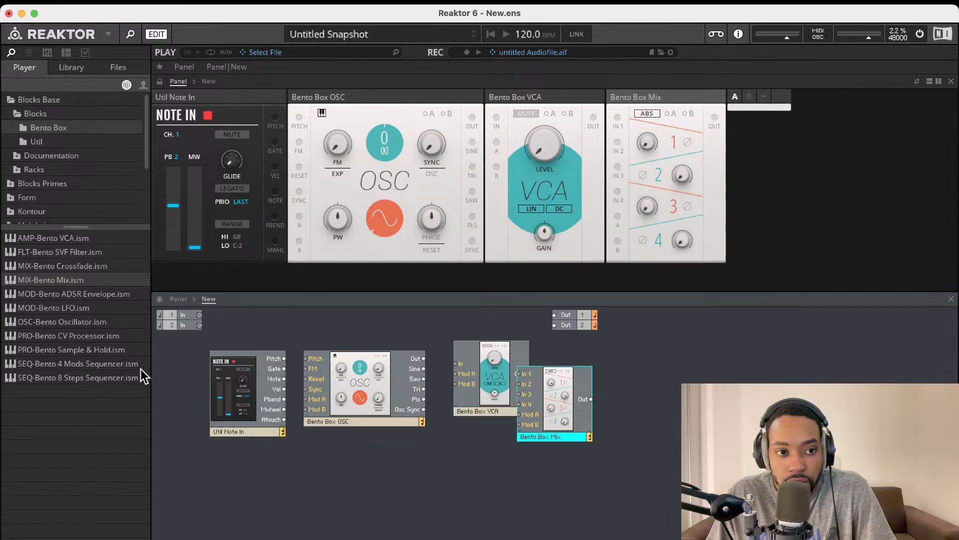
{"action": "left_click", "coordinate": [39, 142]}
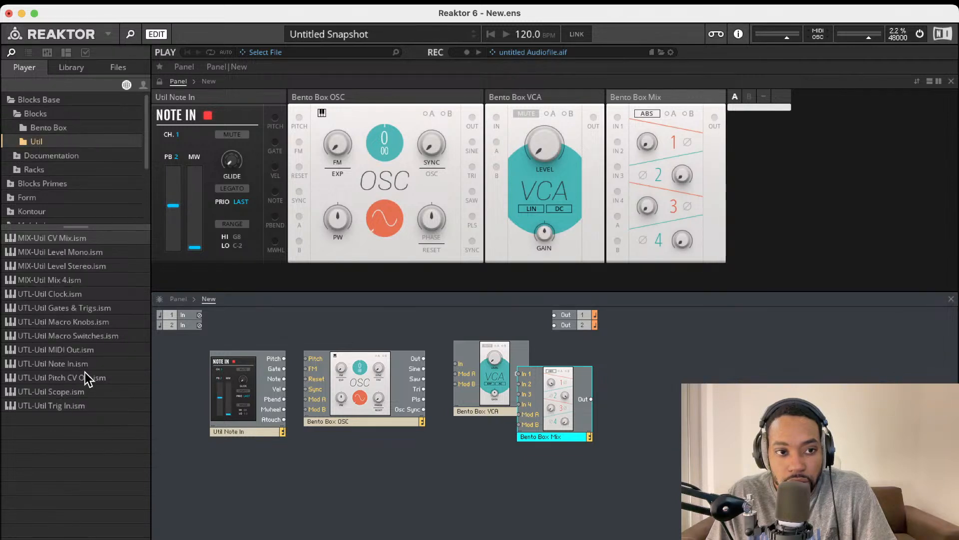
Replace the Bento Box Mix with a Util Mix 4 block in the same spot
{"action": "double_click", "coordinate": [70, 280]}
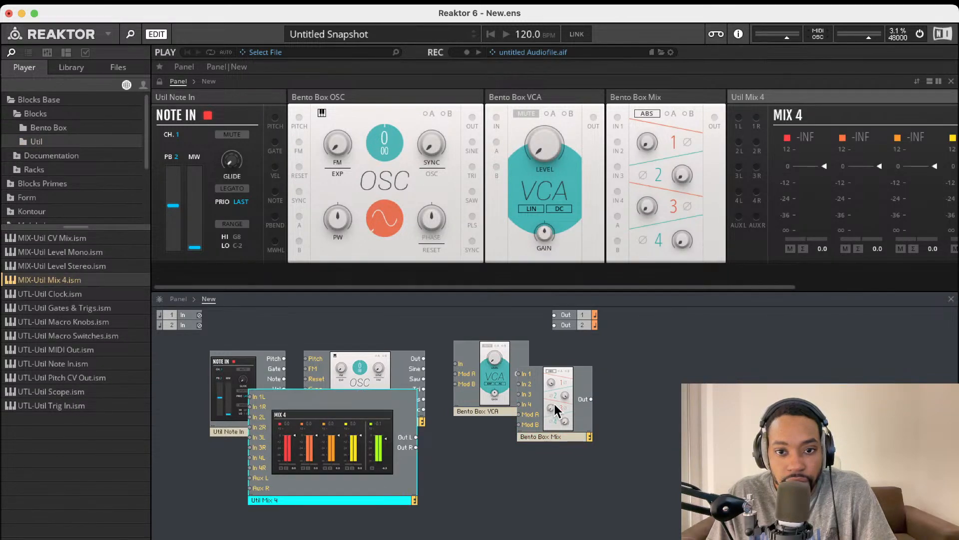
{"action": "key", "text": "Delete"}
{"action": "left_click_drag", "start_coordinate": [288, 446], "coordinate": [594, 410]}
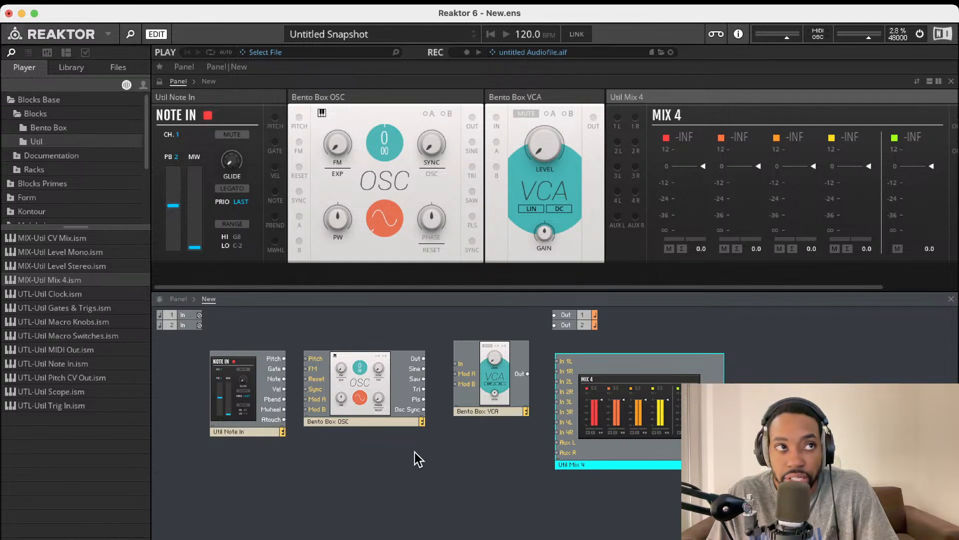
Wire Note In Pitch to oscillator Pitch, oscillator Out to VCA In, and VCA Out to Out 1 and Out 2
{"action": "left_click_drag", "start_coordinate": [284, 357], "coordinate": [307, 359]}
{"action": "left_click_drag", "start_coordinate": [423, 367], "coordinate": [456, 364]}
{"action": "left_click_drag", "start_coordinate": [527, 373], "coordinate": [555, 317]}
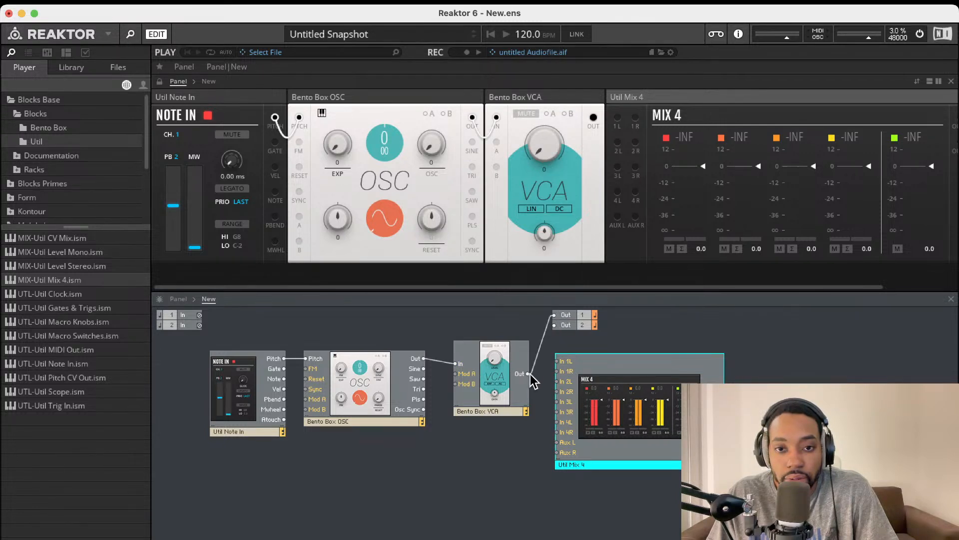
{"action": "left_click_drag", "start_coordinate": [528, 373], "coordinate": [554, 324]}
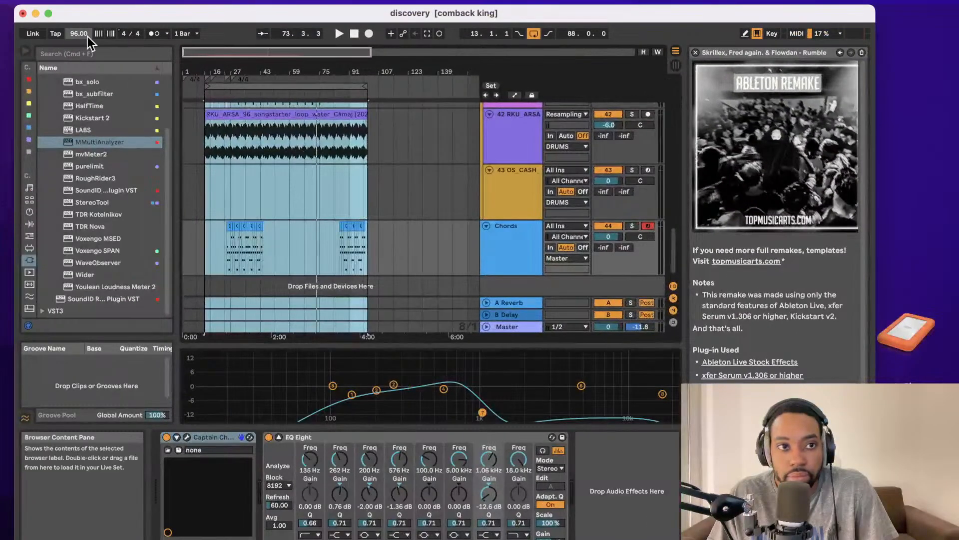
Close the Ableton Live discovery set, choosing Save when asked about changes
{"action": "left_click", "coordinate": [23, 13]}
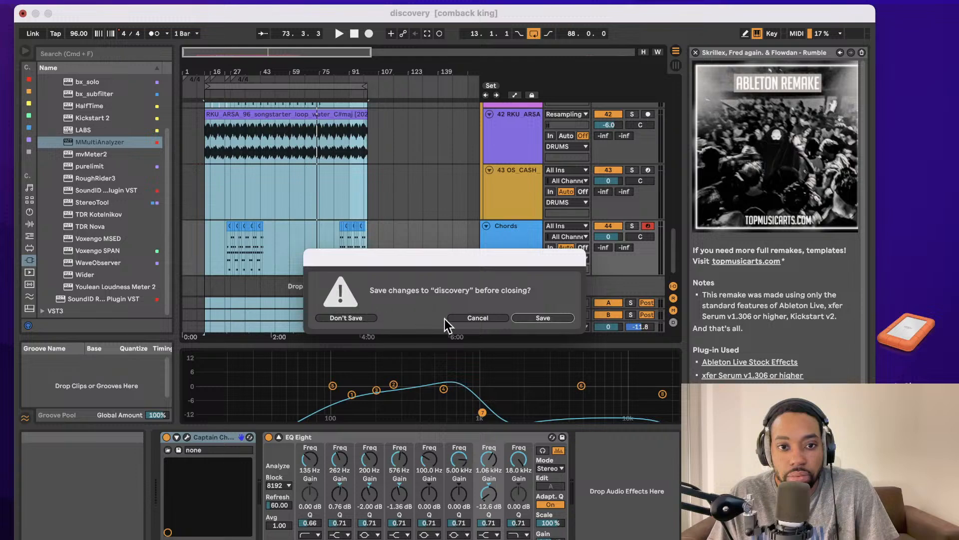
{"action": "left_click", "coordinate": [529, 320]}
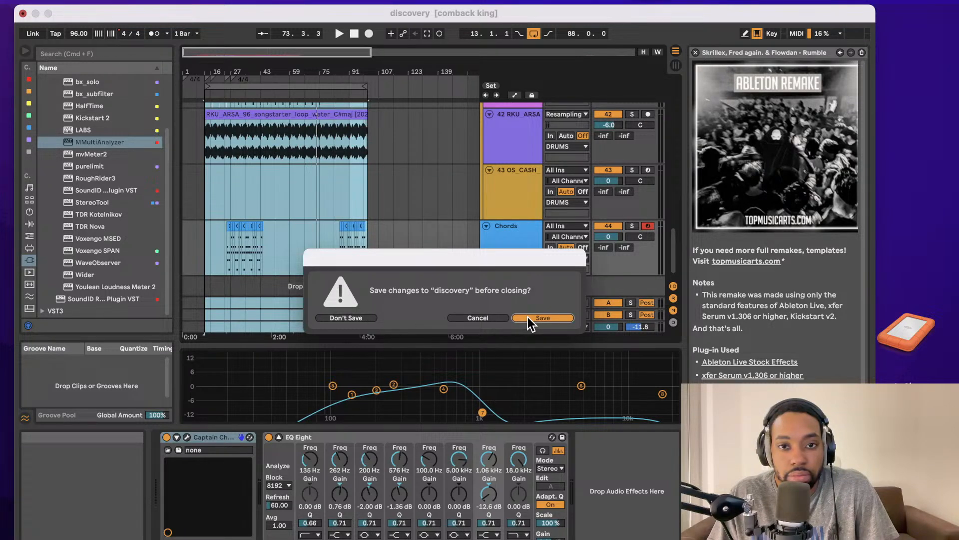
{"action": "left_click", "coordinate": [530, 319]}
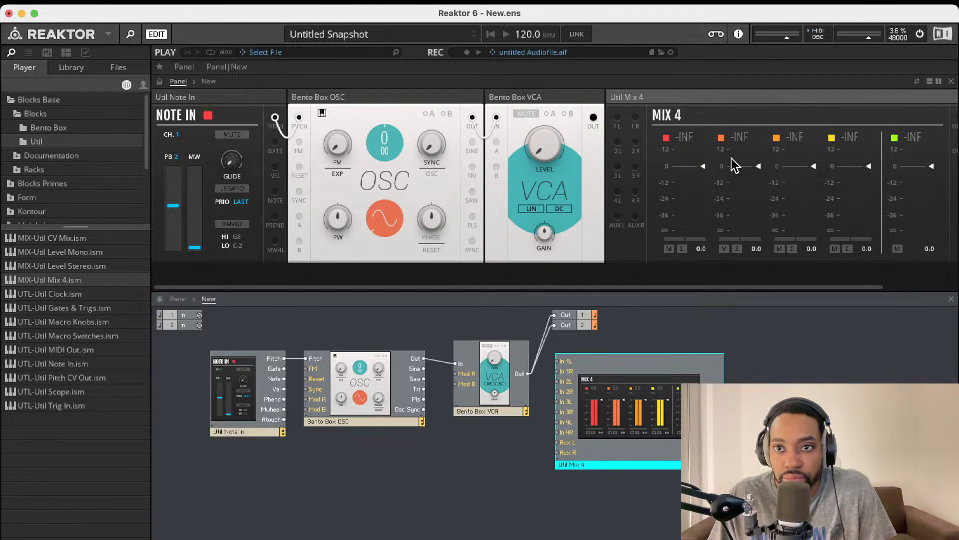
Turn the VCA LEVEL knob up and switch the oscillator waveform from sine to triangle
{"action": "left_click_drag", "start_coordinate": [548, 142], "coordinate": [533, 97]}
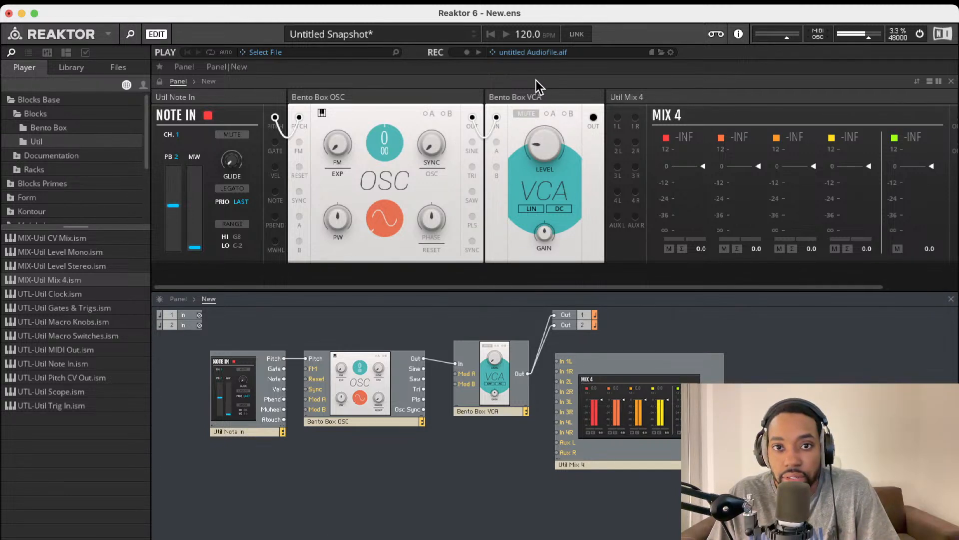
{"action": "scroll", "coordinate": [555, 182], "scroll_direction": "right", "scroll_amount": 1}
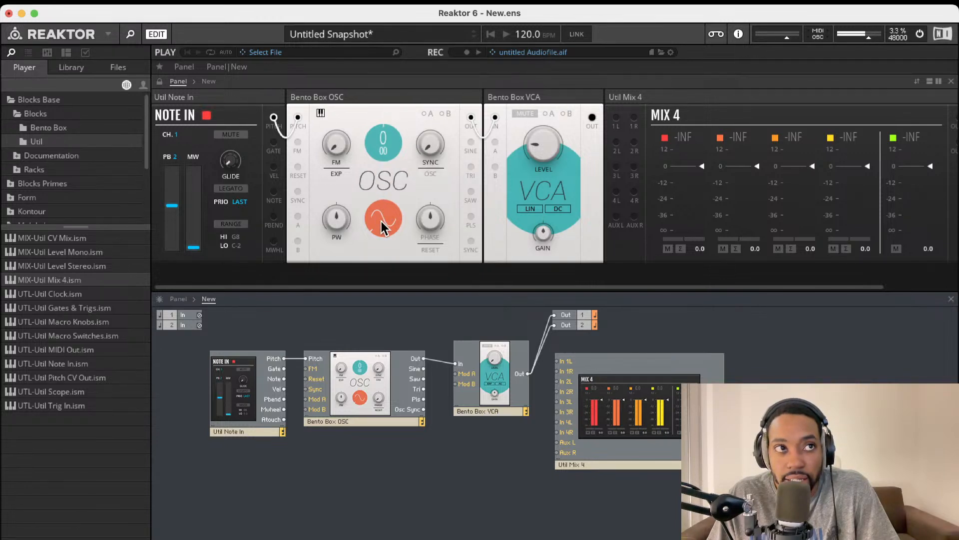
{"action": "left_click_drag", "start_coordinate": [381, 220], "coordinate": [387, 196]}
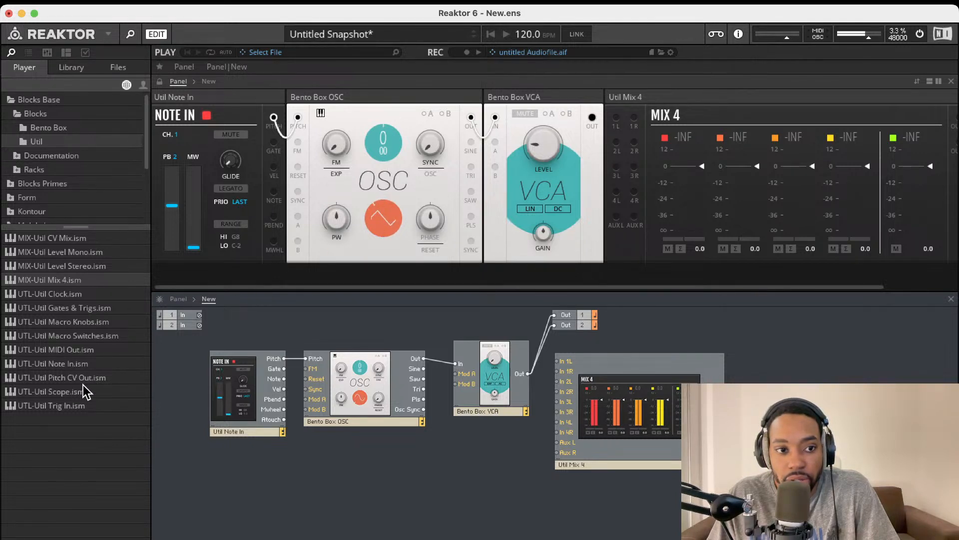
Add a Util Scope block below Util Mix 4 and feed it the VCA output
{"action": "double_click", "coordinate": [49, 394]}
{"action": "left_click_drag", "start_coordinate": [359, 452], "coordinate": [643, 512]}
{"action": "left_click_drag", "start_coordinate": [581, 496], "coordinate": [528, 373]}
{"action": "scroll", "coordinate": [650, 119], "scroll_direction": "right", "scroll_amount": 10}
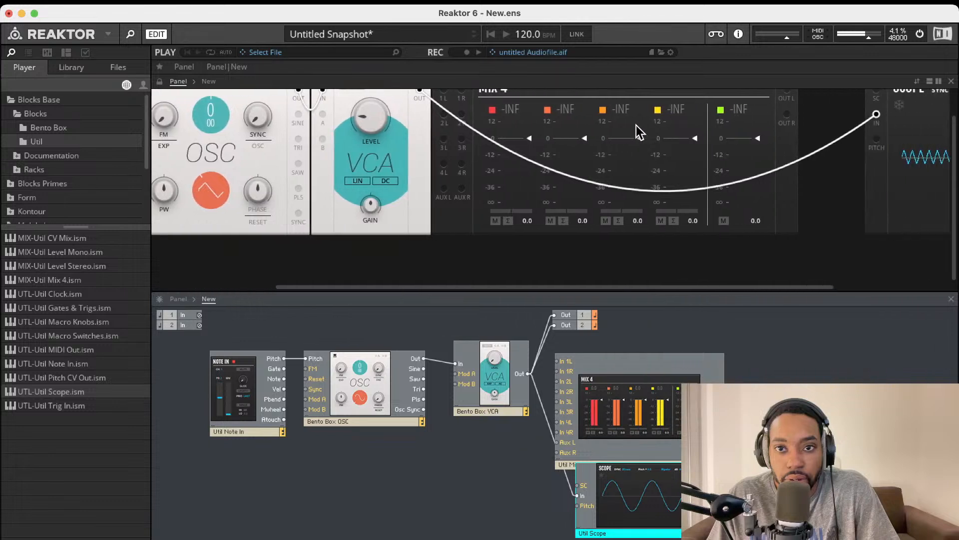
{"action": "scroll", "coordinate": [813, 86], "scroll_direction": "up", "scroll_amount": 2}
{"action": "left_click", "coordinate": [803, 97]}
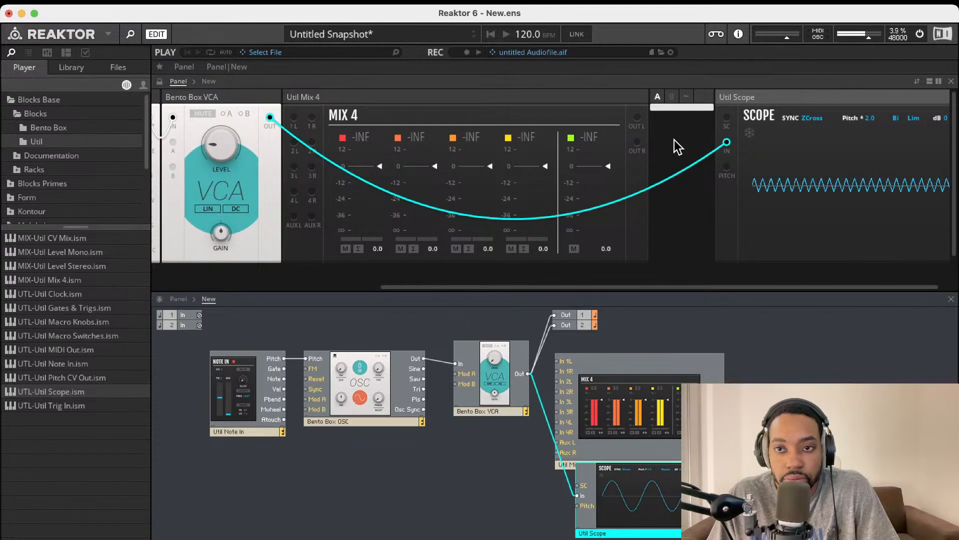
{"action": "left_click_drag", "start_coordinate": [630, 502], "coordinate": [592, 527]}
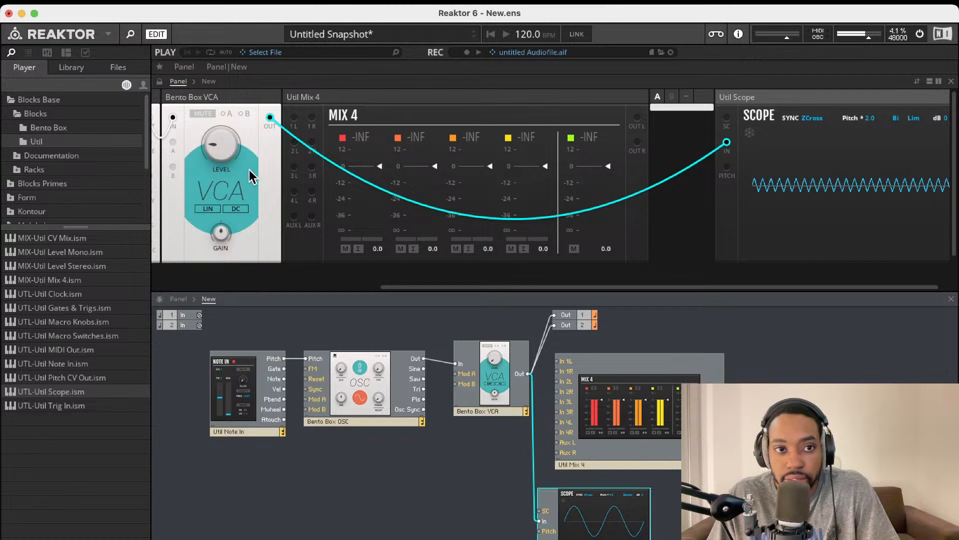
Add a Util Pitch CV Out module to the structure
{"action": "left_click_drag", "start_coordinate": [231, 152], "coordinate": [244, 241]}
{"action": "scroll", "coordinate": [27, 206], "scroll_direction": "down", "scroll_amount": 2}
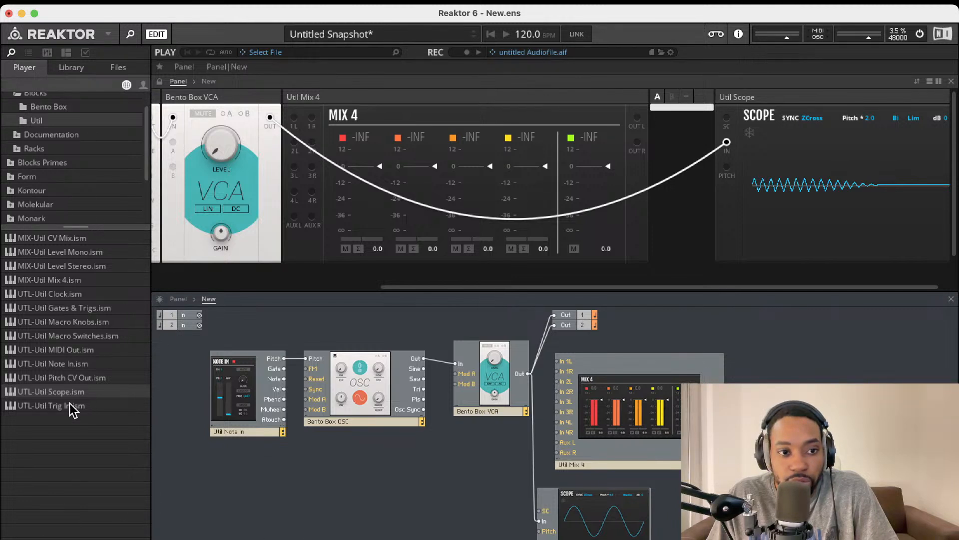
{"action": "left_click_drag", "start_coordinate": [73, 378], "coordinate": [463, 478]}
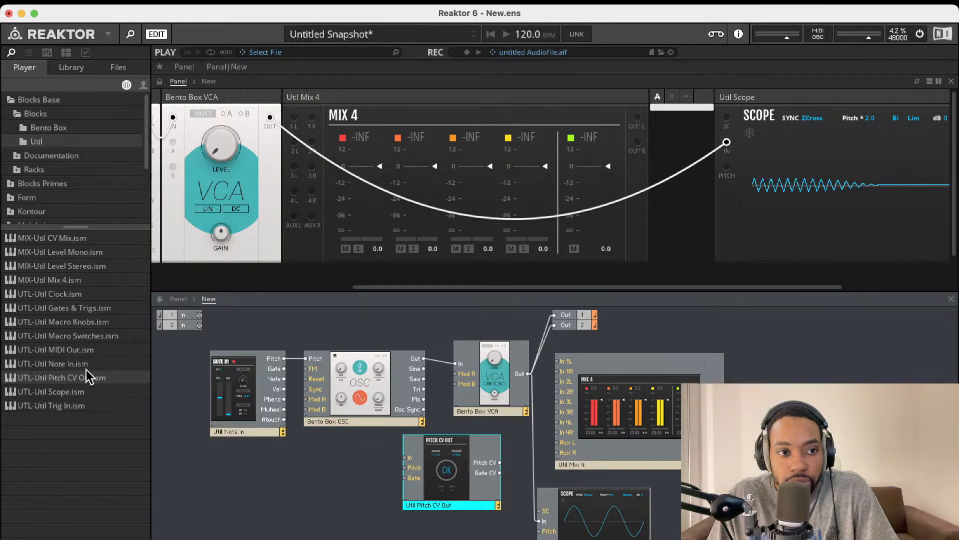
Add a Bento Box ADSR envelope, rearrange modules, and wire its Out to the VCA's Mod A
{"action": "left_click", "coordinate": [43, 131]}
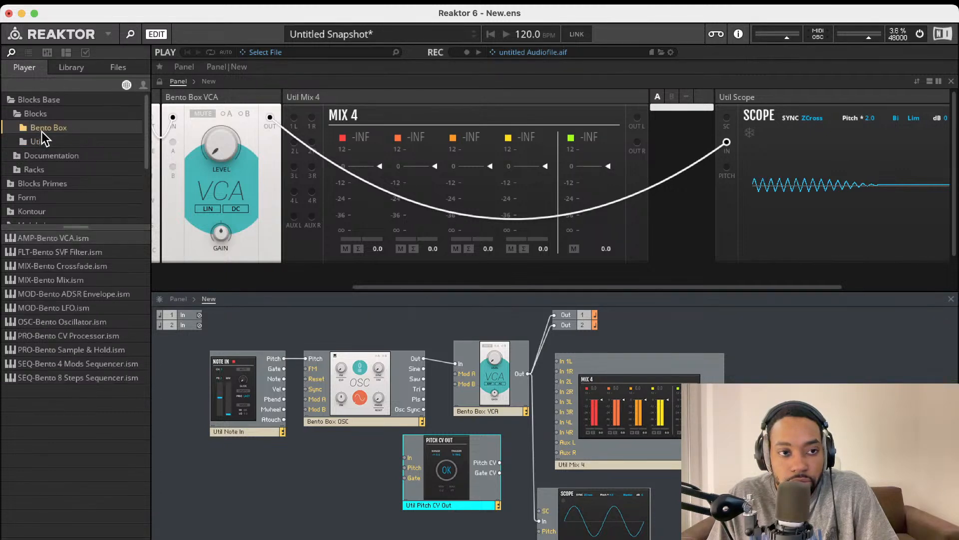
{"action": "left_click_drag", "start_coordinate": [88, 295], "coordinate": [327, 468]}
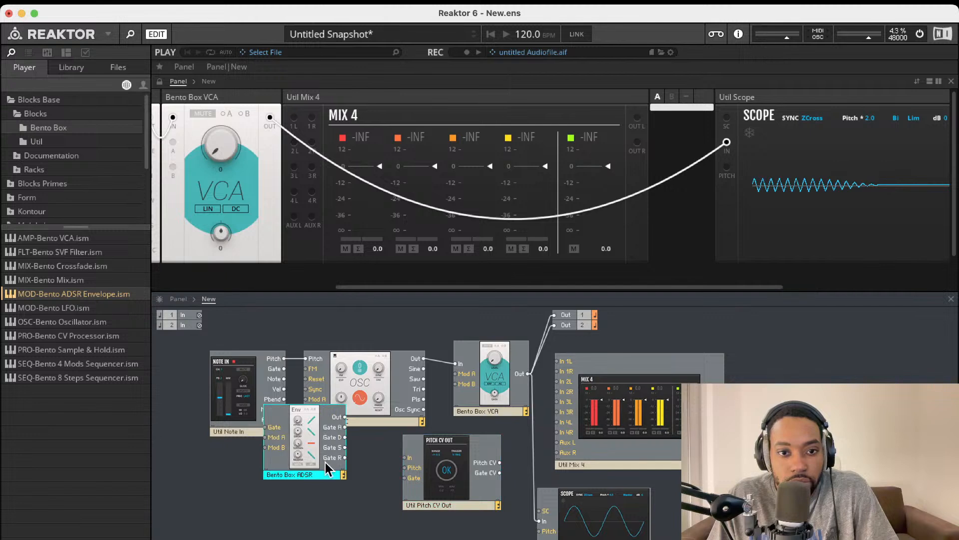
{"action": "left_click_drag", "start_coordinate": [454, 478], "coordinate": [255, 539]}
{"action": "left_click_drag", "start_coordinate": [305, 431], "coordinate": [283, 368]}
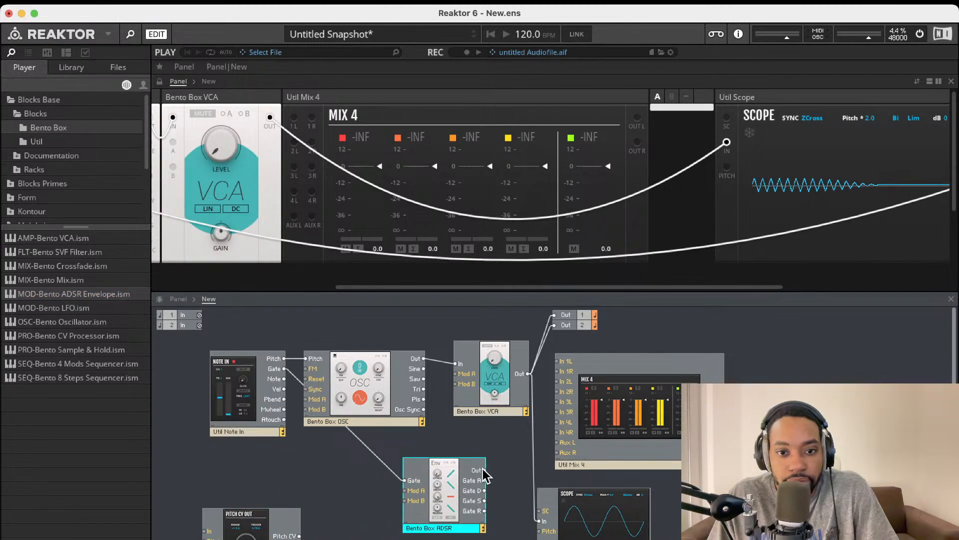
{"action": "left_click_drag", "start_coordinate": [483, 470], "coordinate": [455, 374]}
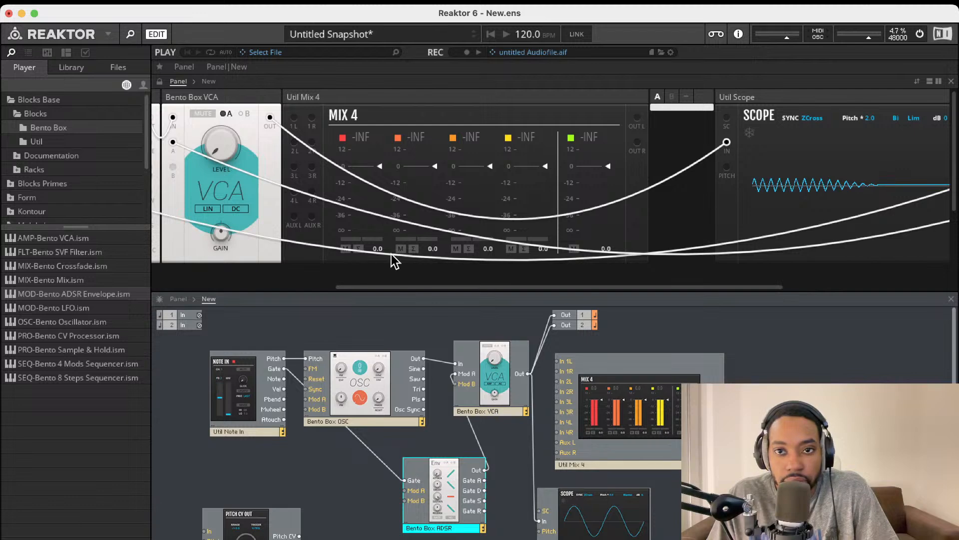
{"action": "scroll", "coordinate": [394, 259], "scroll_direction": "left", "scroll_amount": 10}
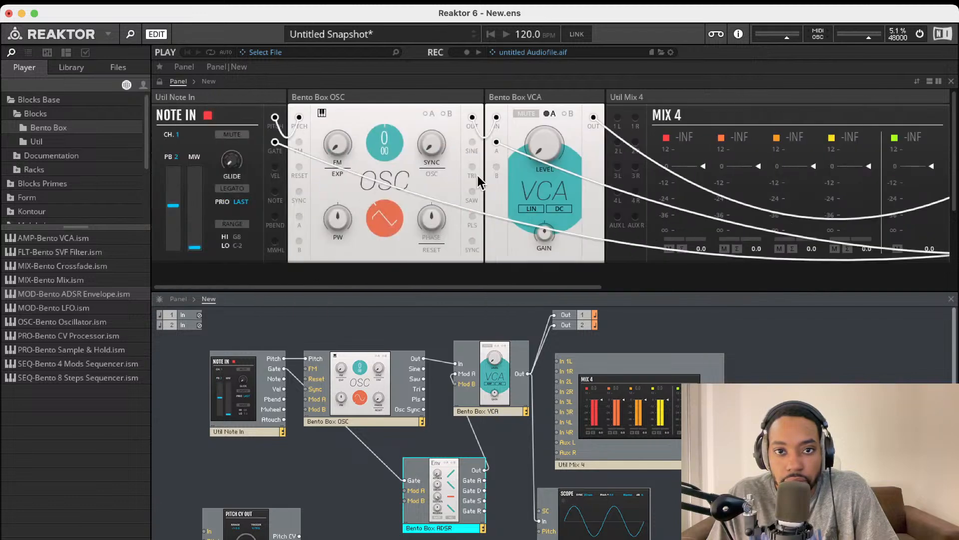
Enable the VCA's A modulation and set its depth with the LEVEL knob
{"action": "left_click", "coordinate": [547, 114]}
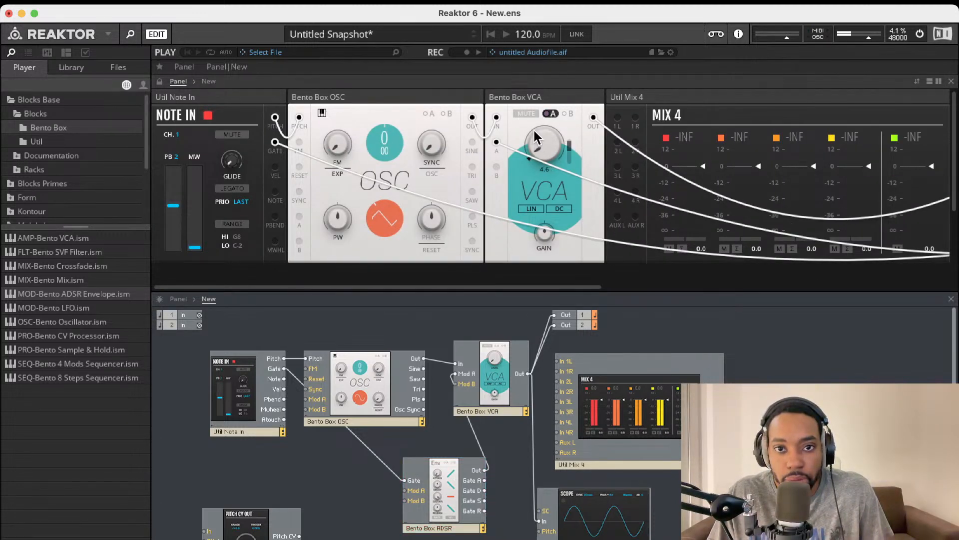
{"action": "left_click_drag", "start_coordinate": [535, 138], "coordinate": [536, 165]}
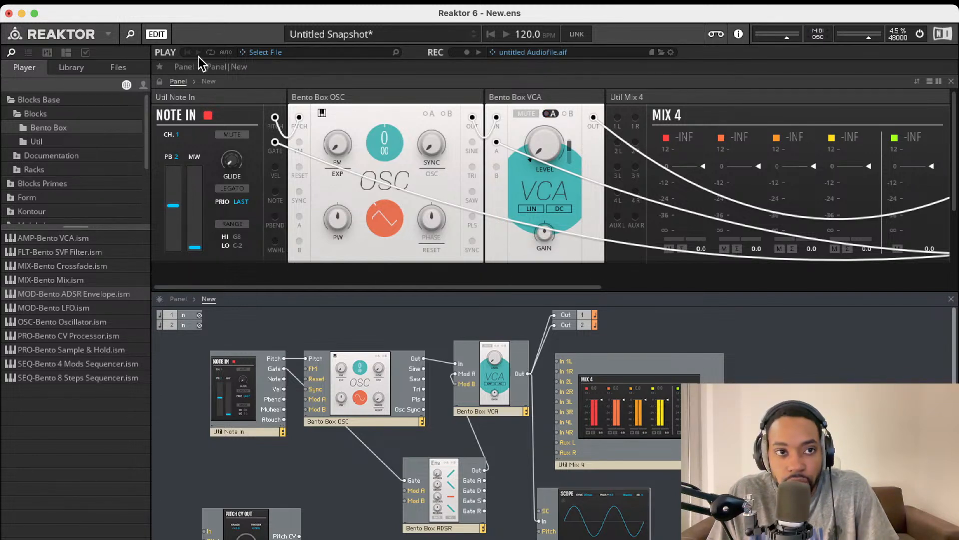
Store a new VCA snapshot in empty slot 002 and name it Bazz
{"action": "left_click", "coordinate": [24, 68]}
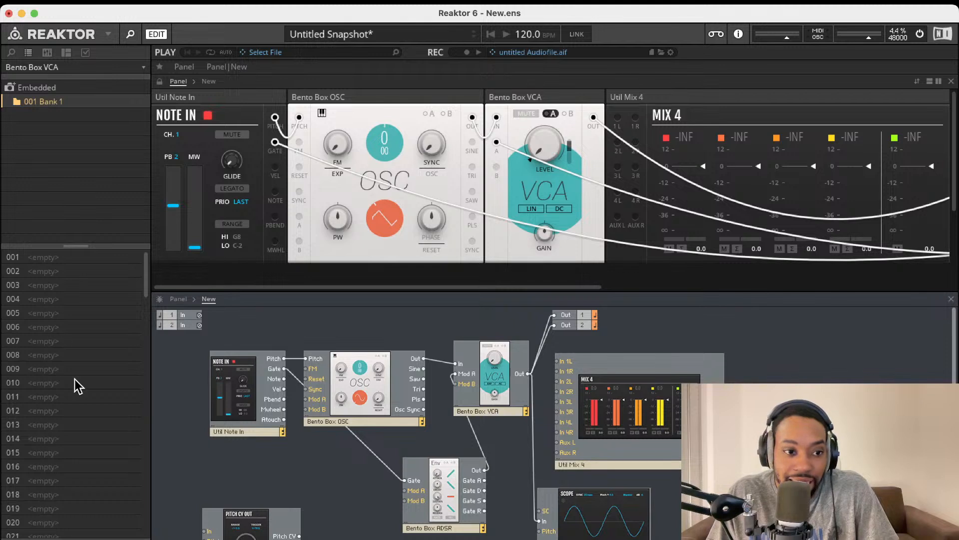
{"action": "left_click", "coordinate": [50, 272]}
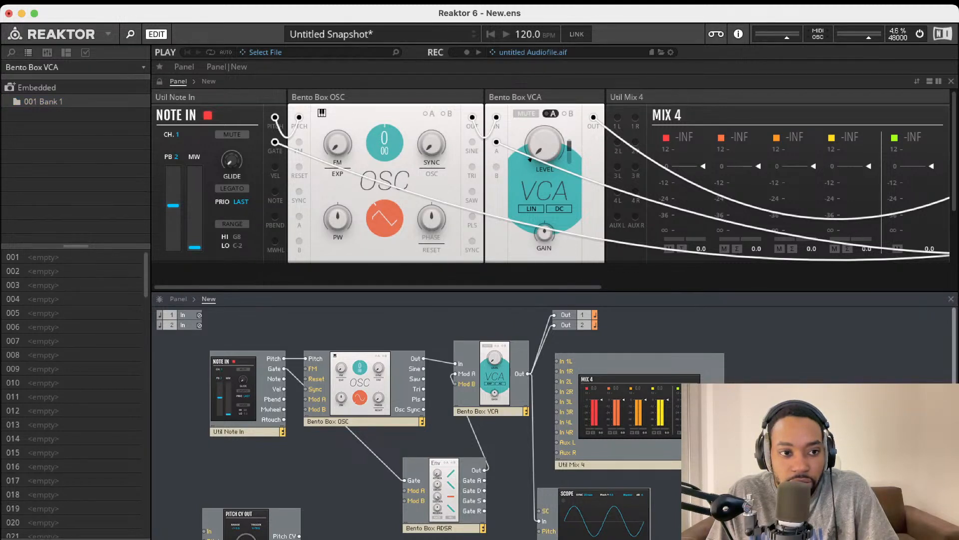
{"action": "left_click", "coordinate": [36, 538]}
{"action": "double_click", "coordinate": [61, 272]}
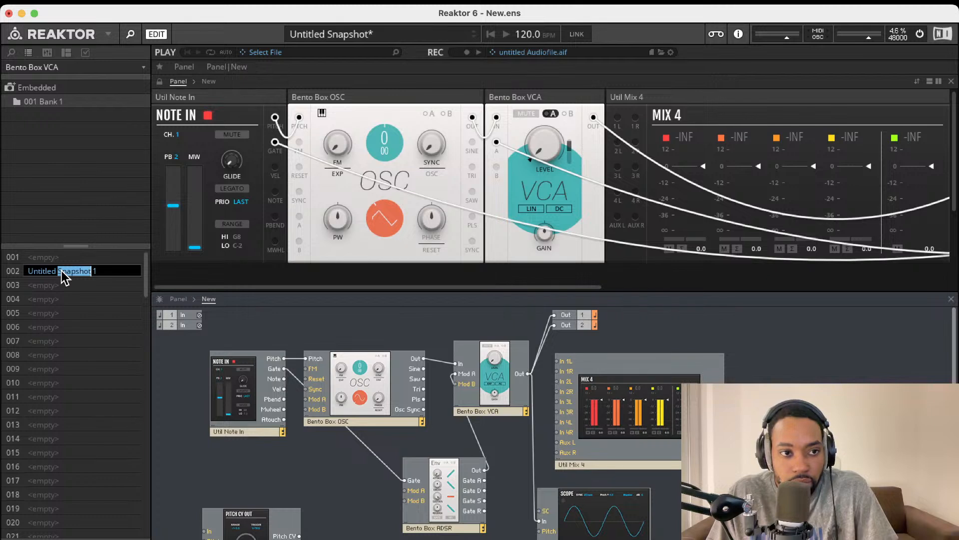
{"action": "left_click", "coordinate": [69, 271]}
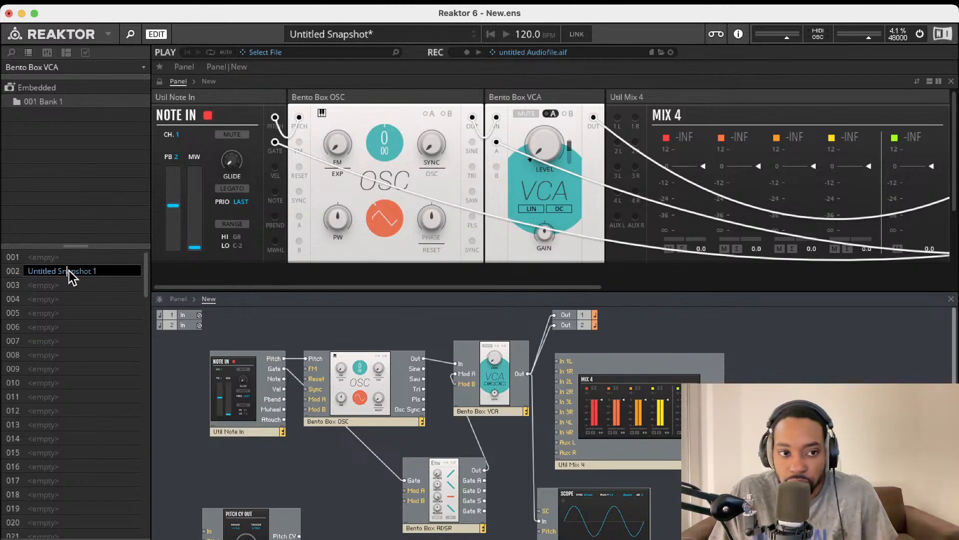
{"action": "left_click_drag", "start_coordinate": [103, 271], "coordinate": [28, 271]}
{"action": "key", "text": "BackSpace"}
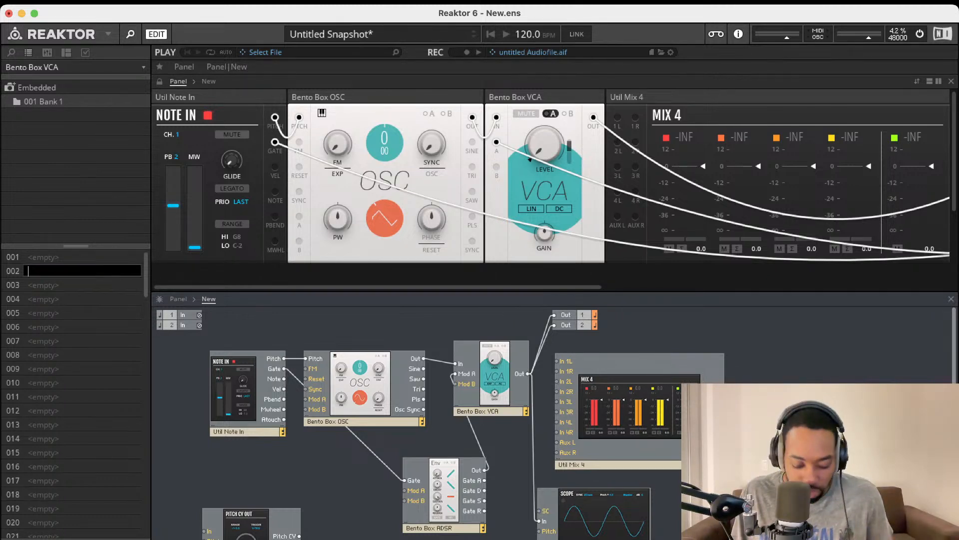
{"action": "type", "text": "Baz"}
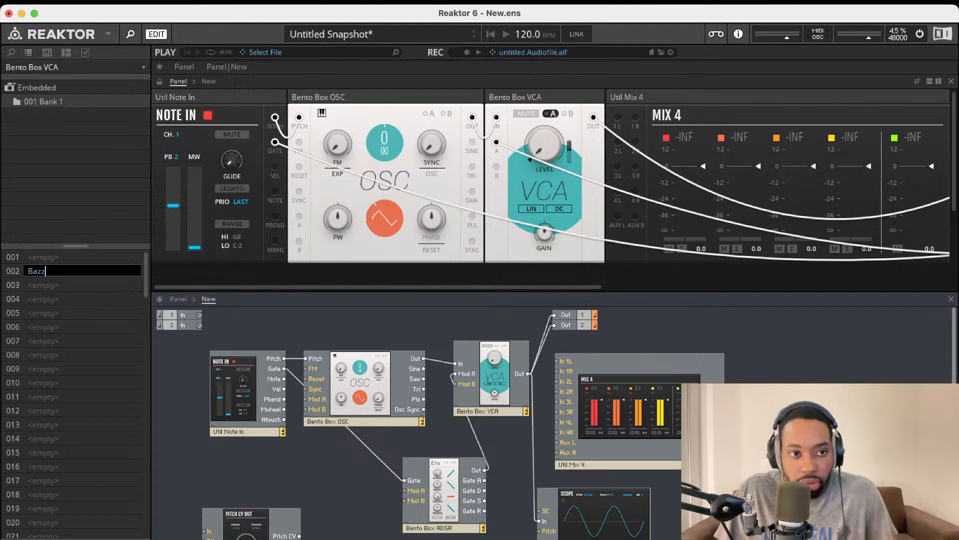
{"action": "type", "text": "z"}
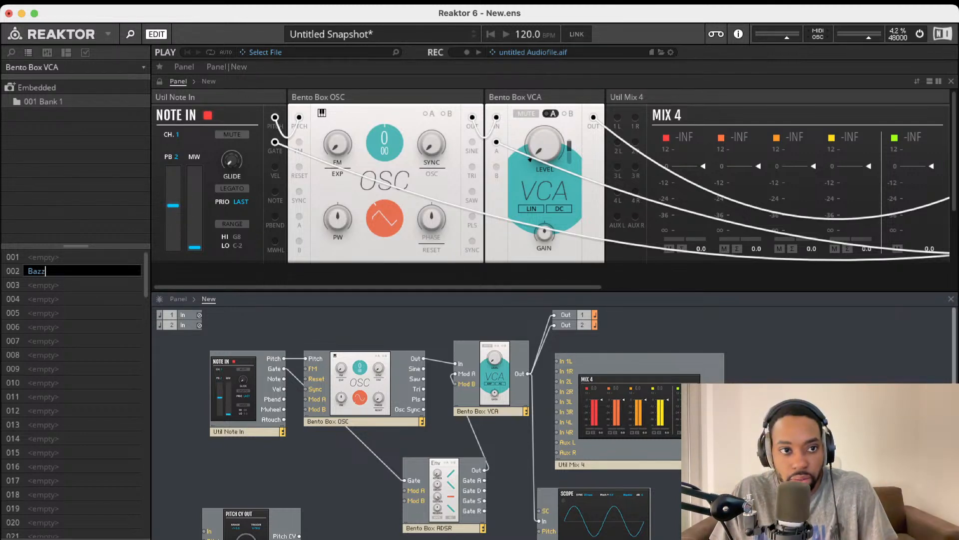
In the embedded 001 Bank 1, create the slot 002 snapshot again and commit the name Bazz
{"action": "left_click", "coordinate": [49, 90]}
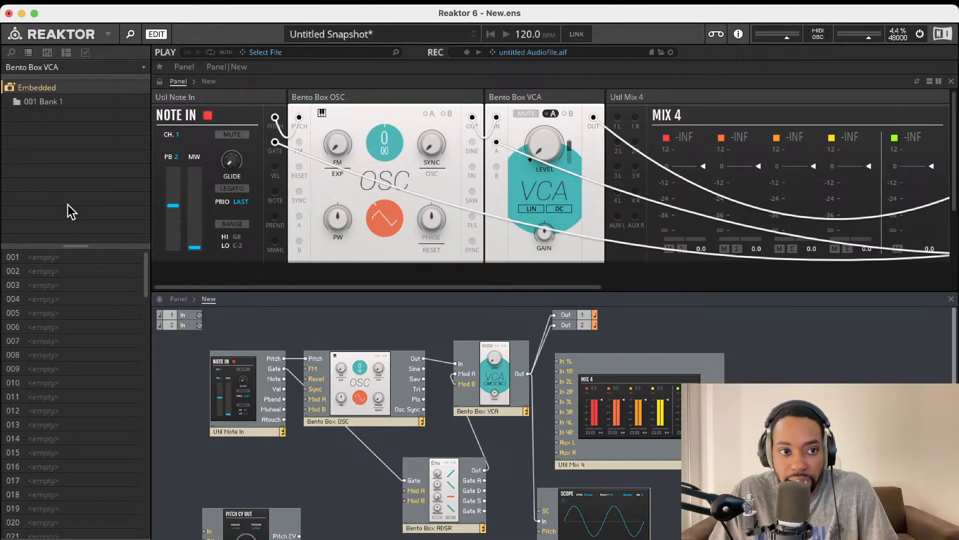
{"action": "left_click", "coordinate": [55, 271]}
{"action": "key", "text": "a"}
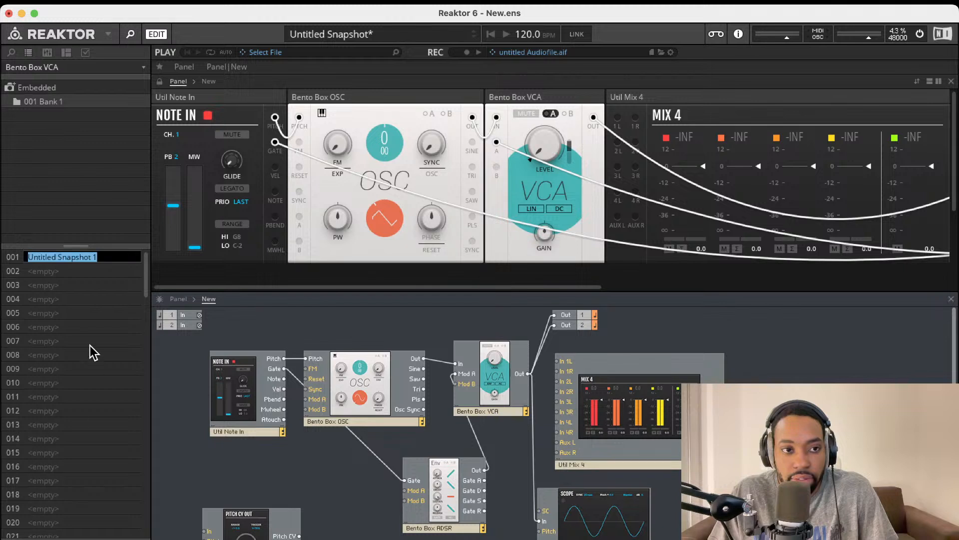
{"action": "left_click", "coordinate": [88, 271]}
{"action": "key", "text": "BackSpace"}
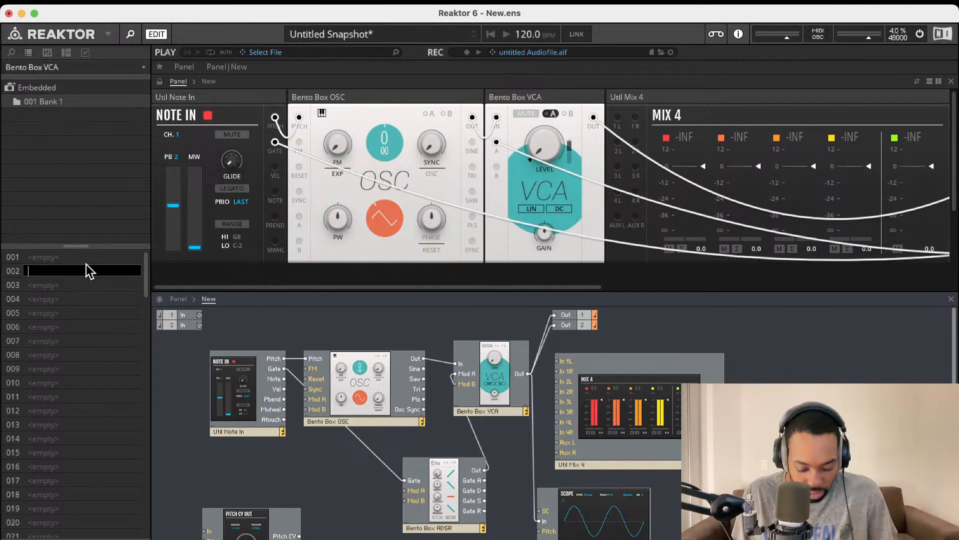
{"action": "type", "text": "Bazz"}
{"action": "key", "text": "Return"}
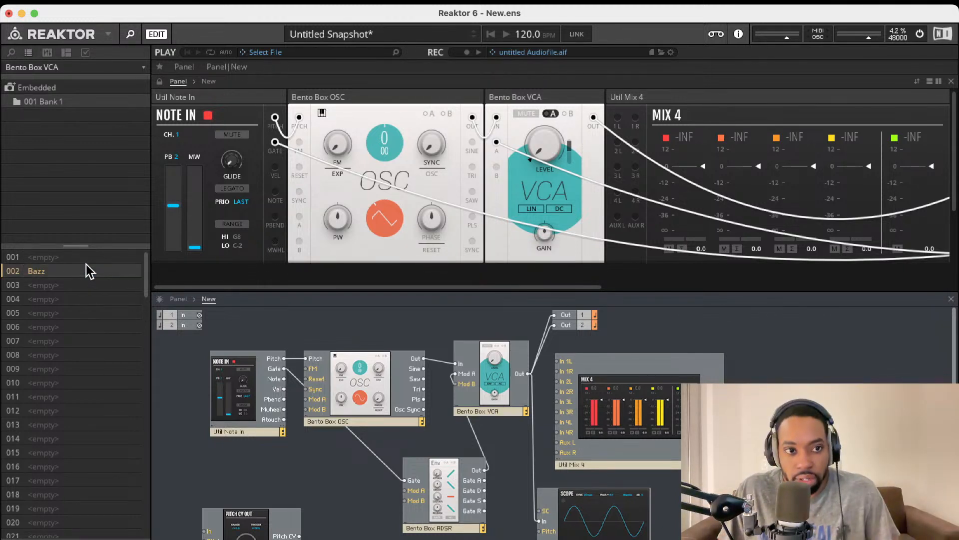
Reopen the embedded folder's 001 Bank 1 and confirm the Bazz snapshot name unchanged
{"action": "double_click", "coordinate": [65, 92]}
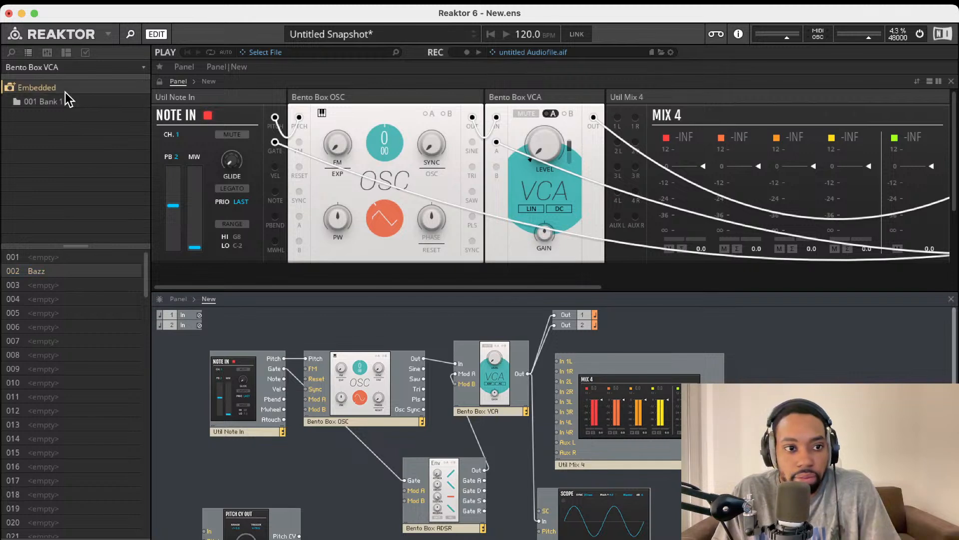
{"action": "double_click", "coordinate": [59, 90]}
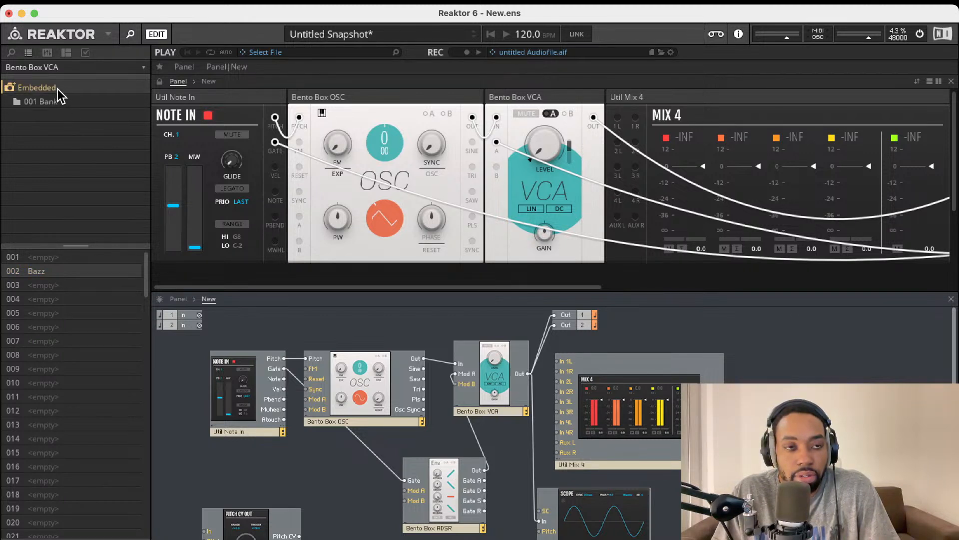
{"action": "left_click", "coordinate": [54, 105]}
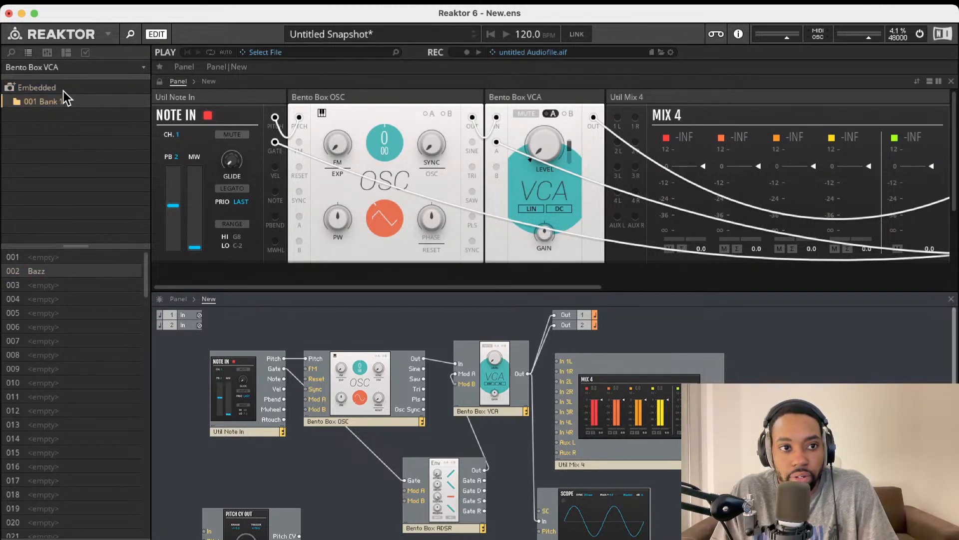
{"action": "double_click", "coordinate": [50, 270]}
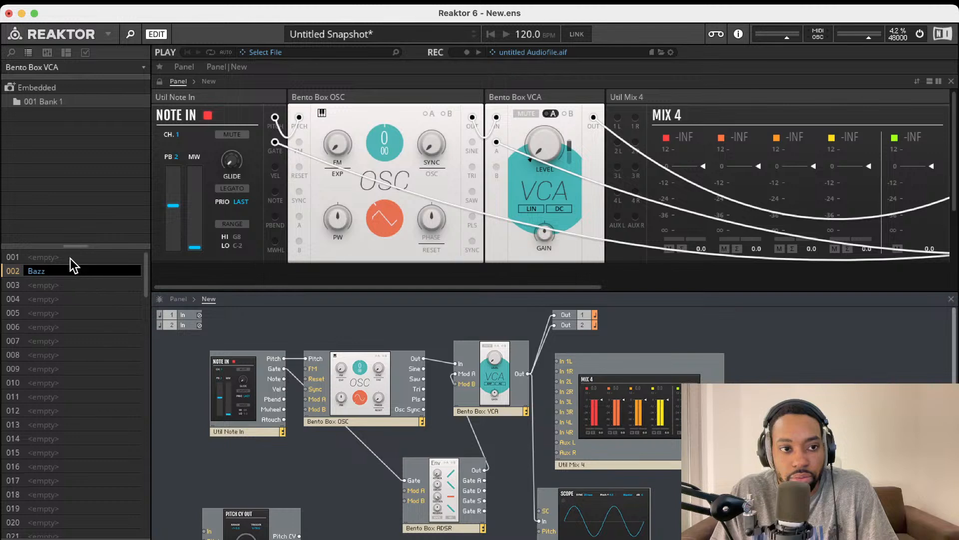
{"action": "key", "text": "Return"}
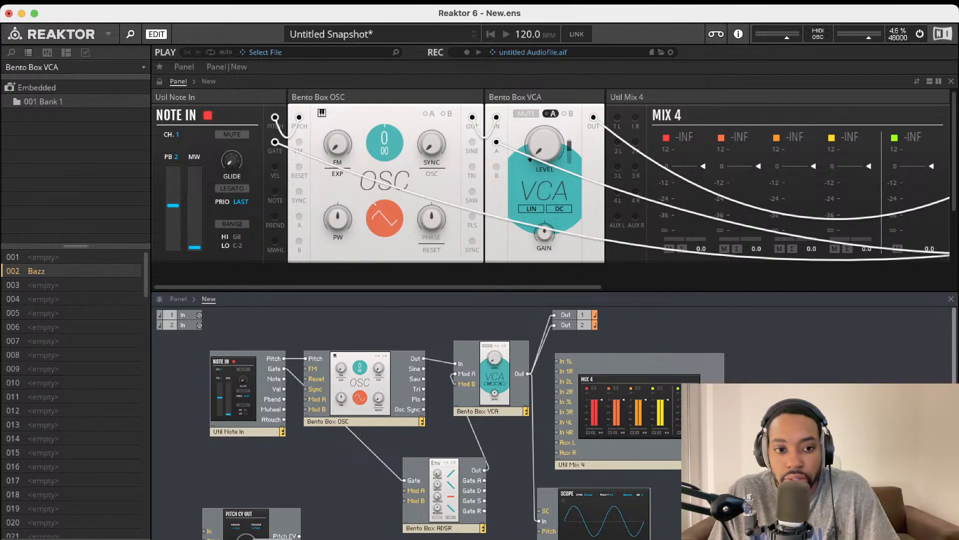
Move the Util Pitch CV Out module beside the VCA
{"action": "left_click_drag", "start_coordinate": [260, 535], "coordinate": [534, 446]}
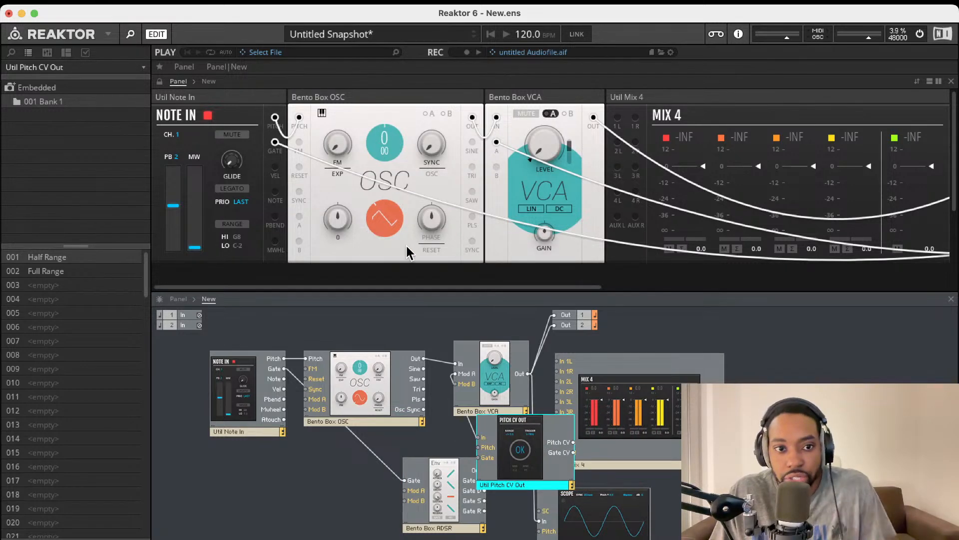
{"action": "scroll", "coordinate": [396, 285], "scroll_direction": "down", "scroll_amount": 2}
{"action": "scroll", "coordinate": [390, 240], "scroll_direction": "up", "scroll_amount": 3}
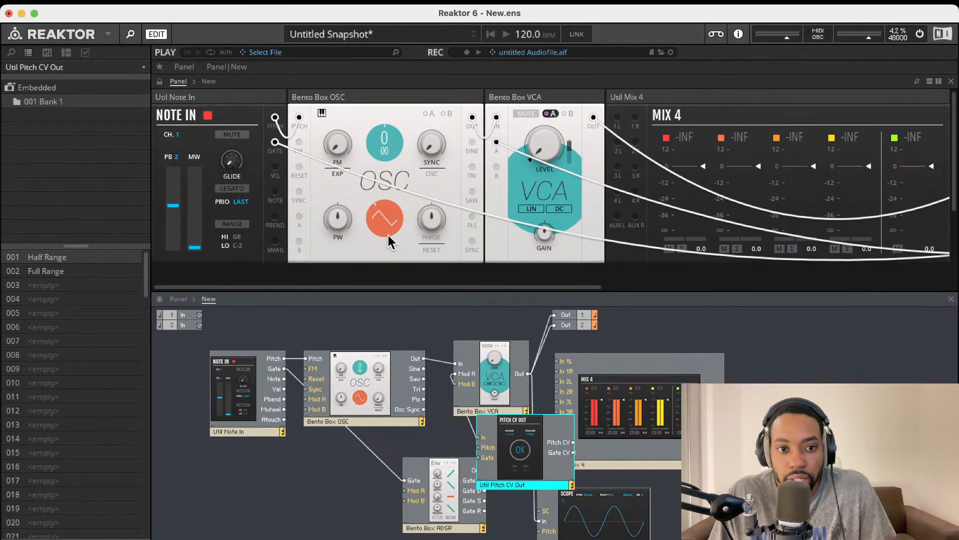
{"action": "scroll", "coordinate": [392, 245], "scroll_direction": "right", "scroll_amount": 2}
{"action": "scroll", "coordinate": [400, 240], "scroll_direction": "left", "scroll_amount": 2}
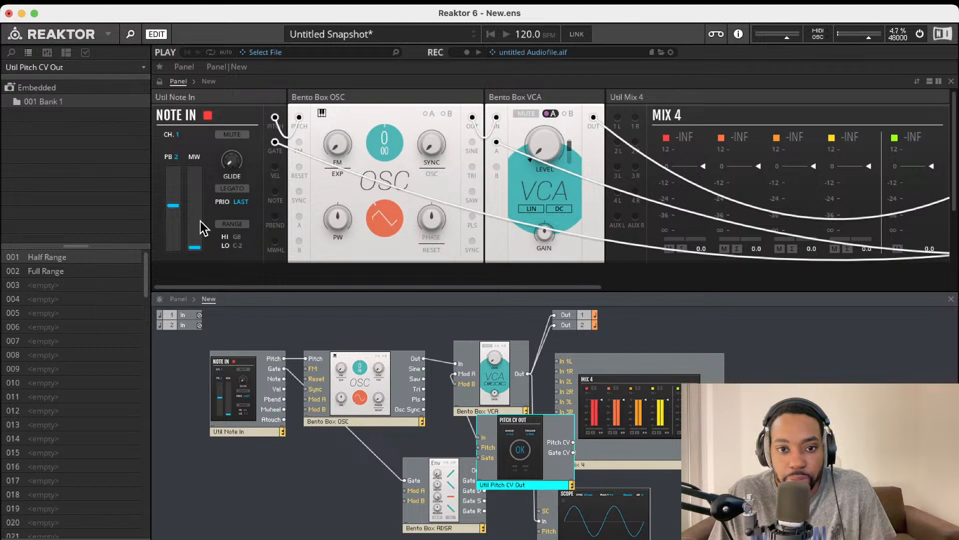
Add a Bento Box LFO into the oscillator's Mod A at about 2.12 Hz, with Mod A enabled
{"action": "left_click", "coordinate": [11, 52]}
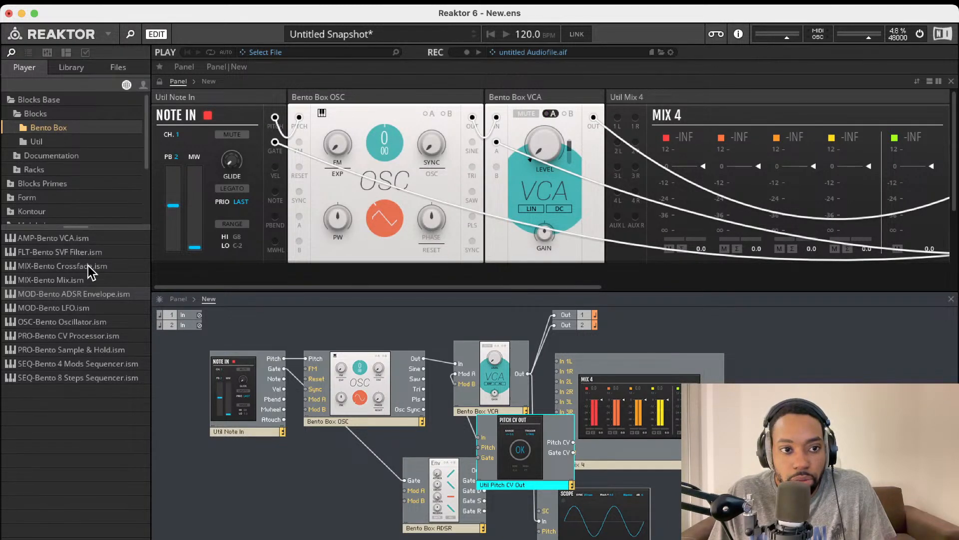
{"action": "double_click", "coordinate": [76, 307]}
{"action": "left_click_drag", "start_coordinate": [311, 435], "coordinate": [227, 474]}
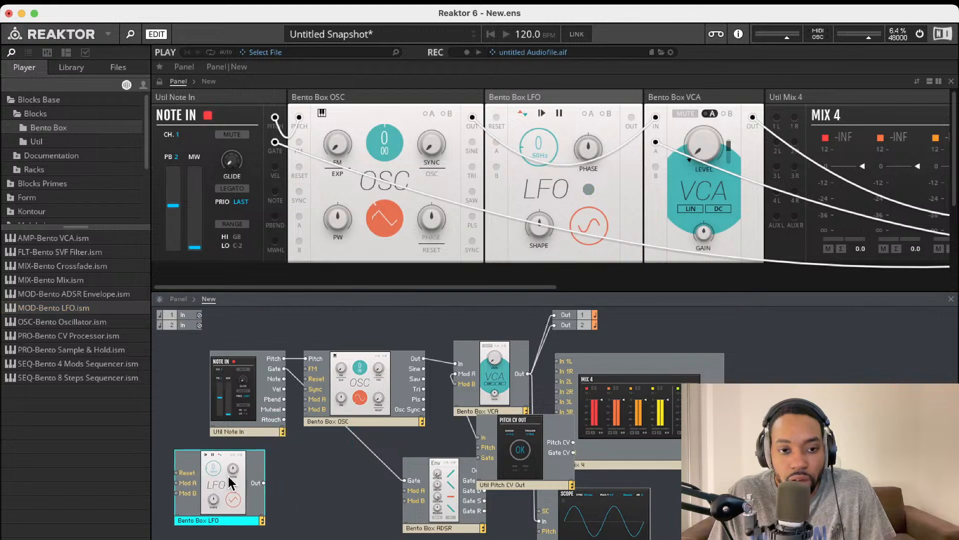
{"action": "left_click_drag", "start_coordinate": [307, 387], "coordinate": [307, 399]}
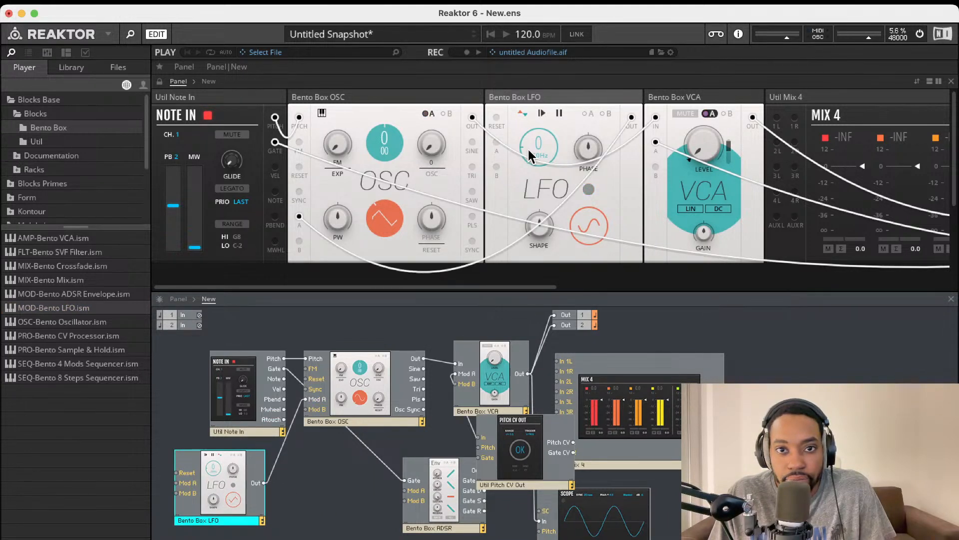
{"action": "left_click_drag", "start_coordinate": [533, 145], "coordinate": [539, 126]}
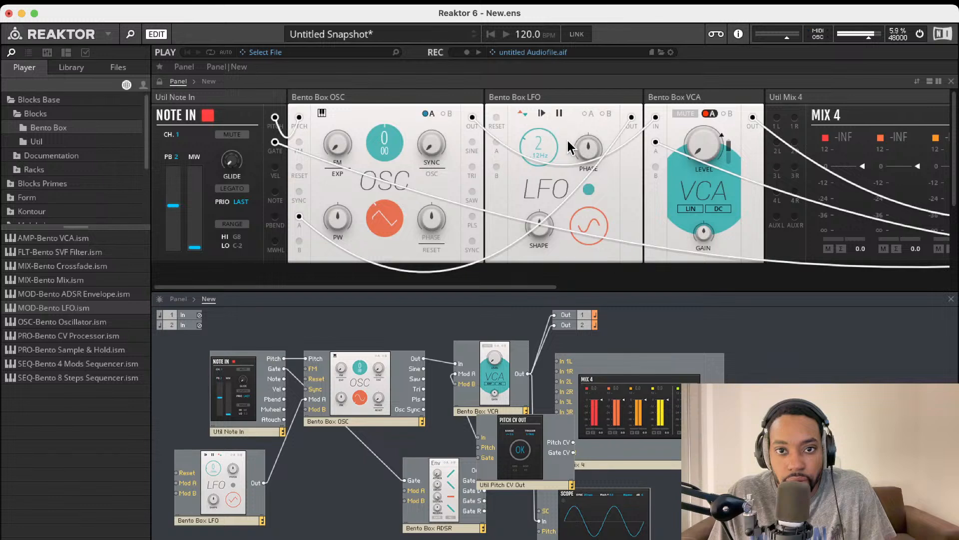
{"action": "left_click", "coordinate": [429, 114]}
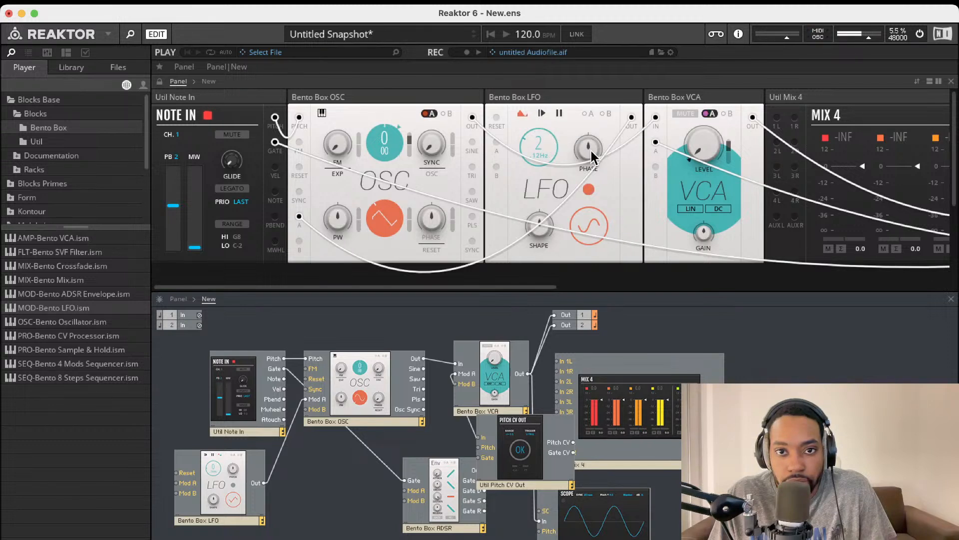
Nudge the LFO phase and move the Util Pitch CV Out block beside Note In
{"action": "left_click_drag", "start_coordinate": [591, 149], "coordinate": [598, 106]}
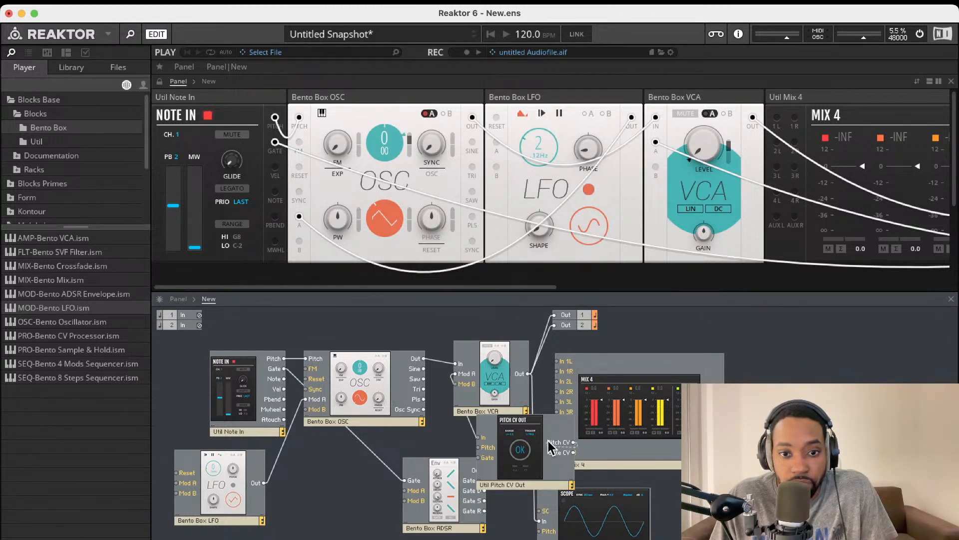
{"action": "left_click_drag", "start_coordinate": [549, 446], "coordinate": [321, 358]}
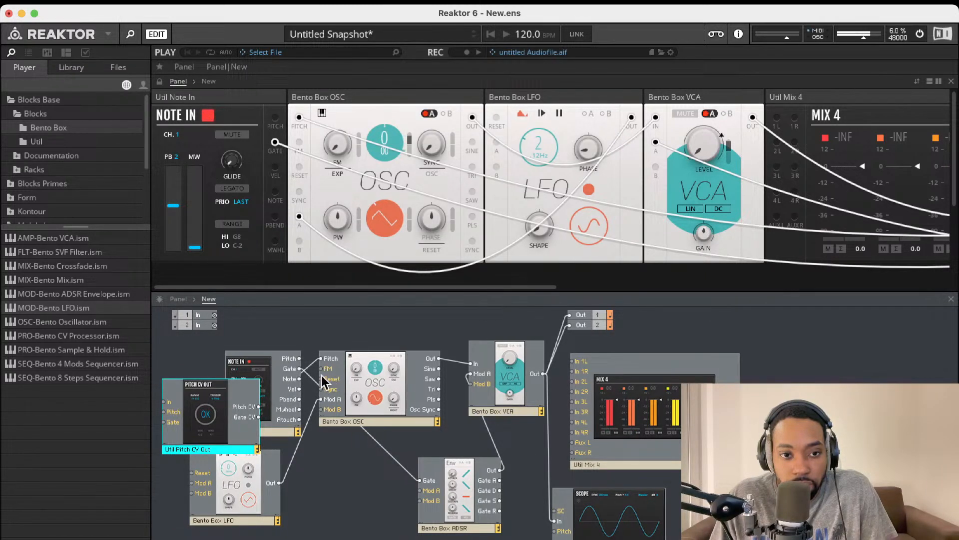
Place Pitch CV Out below the oscillator and cable Note In's Pitch into it
{"action": "left_click_drag", "start_coordinate": [200, 413], "coordinate": [315, 509]}
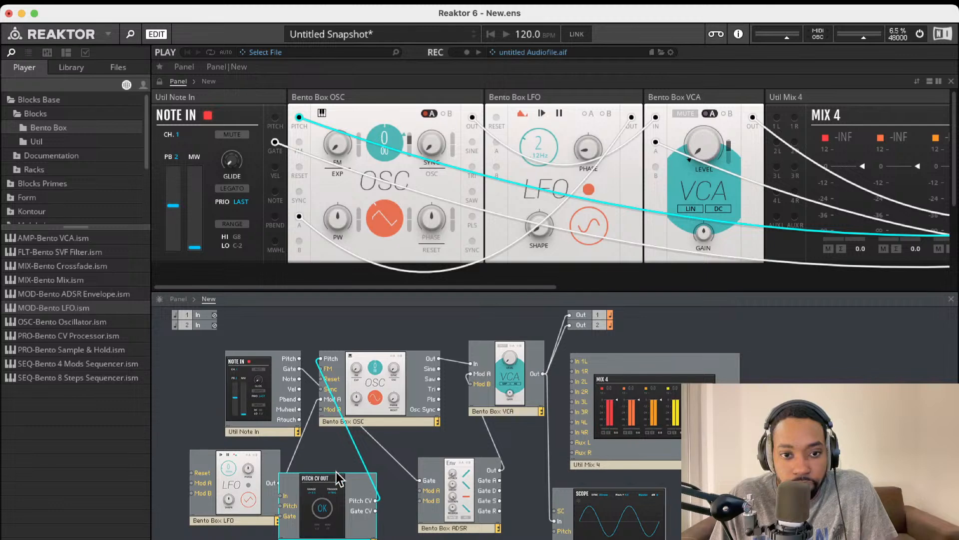
{"action": "left_click", "coordinate": [347, 456]}
{"action": "left_click", "coordinate": [356, 449]}
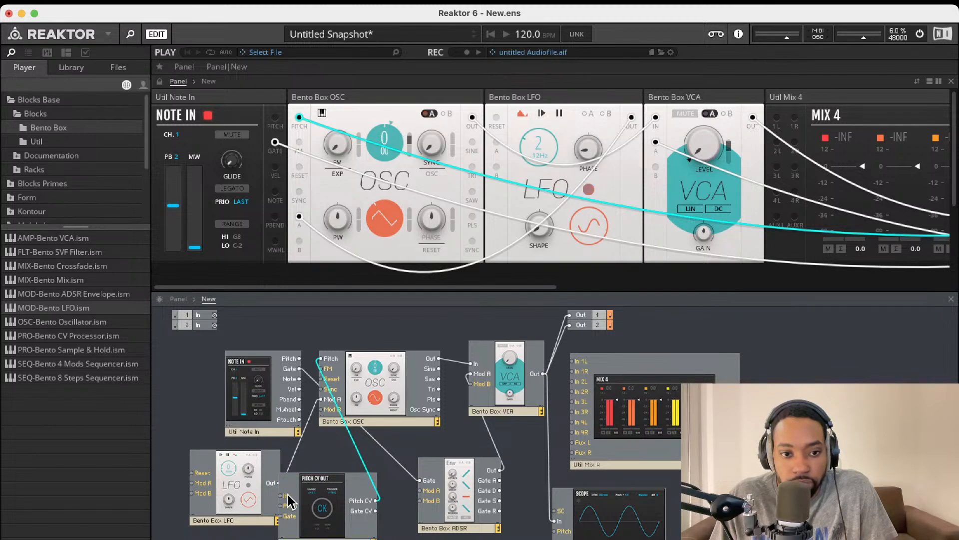
{"action": "left_click_drag", "start_coordinate": [289, 498], "coordinate": [299, 358]}
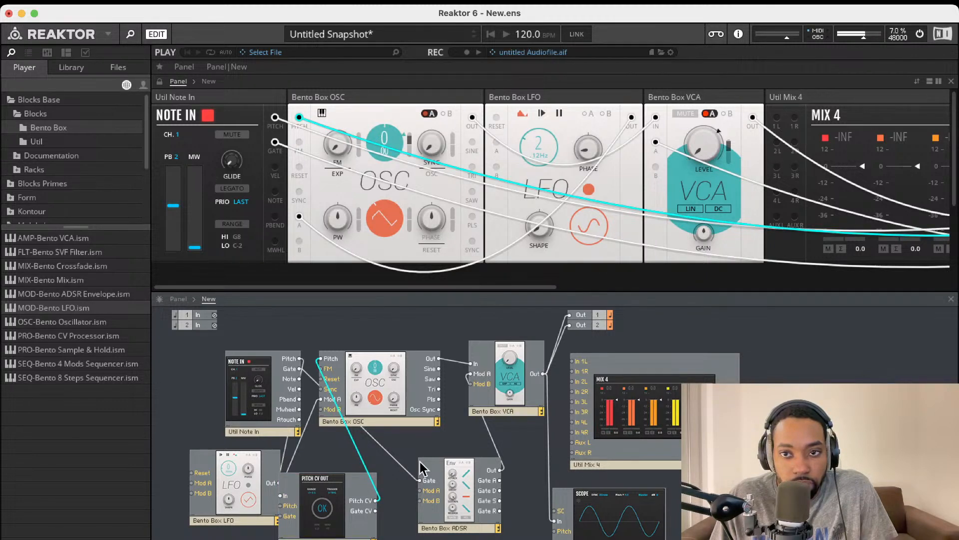
{"action": "scroll", "coordinate": [556, 220], "scroll_direction": "right", "scroll_amount": 10}
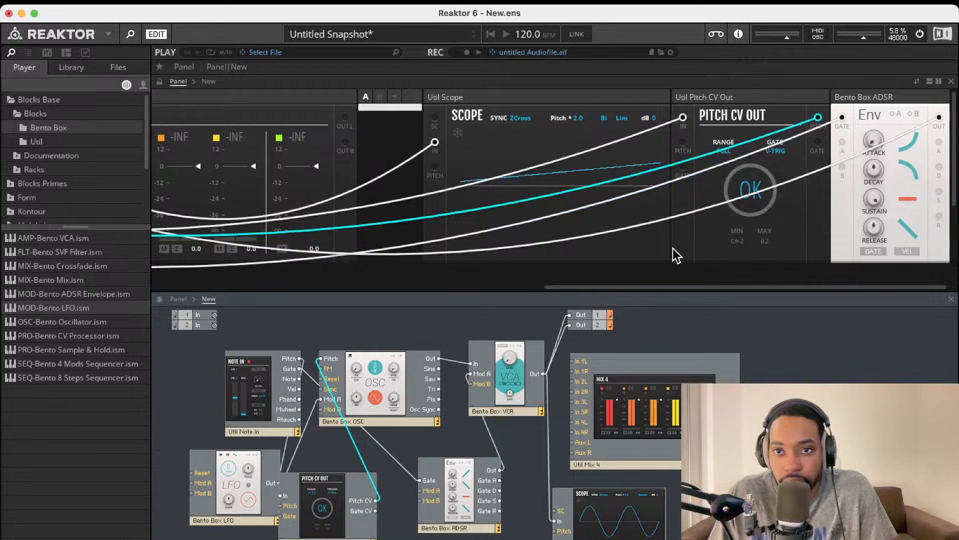
Switch its gate mode to S-TRIG, then delete the Pitch CV Out block and its cables
{"action": "left_click", "coordinate": [753, 186]}
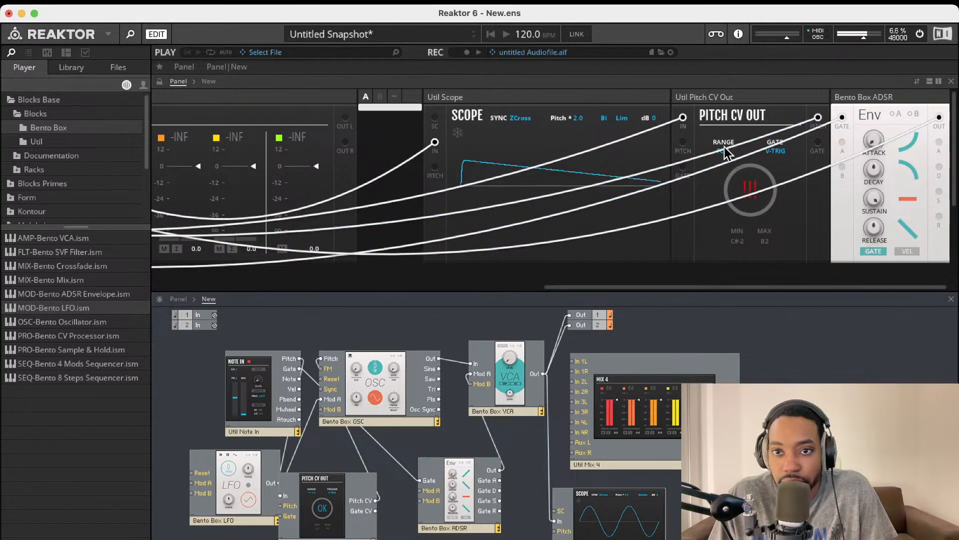
{"action": "left_click", "coordinate": [778, 152]}
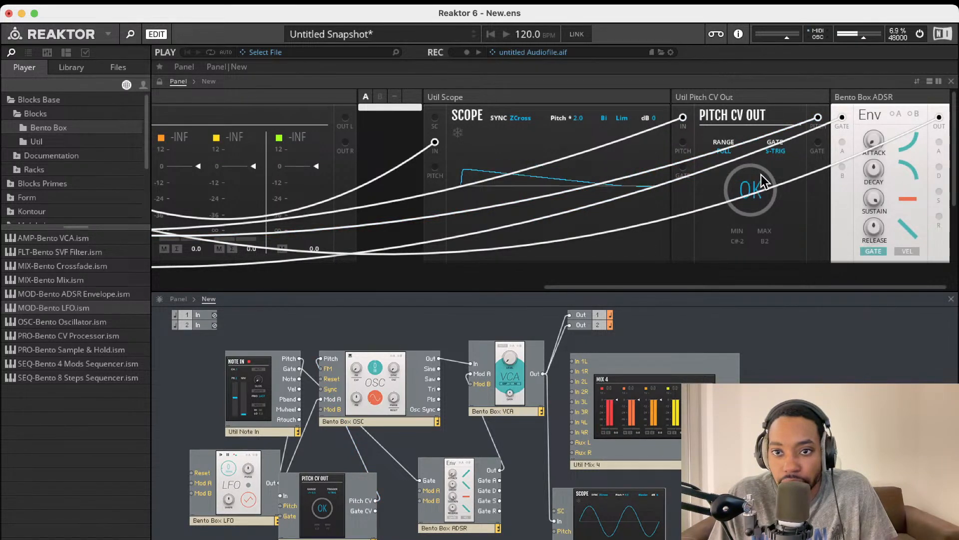
{"action": "left_click", "coordinate": [320, 507]}
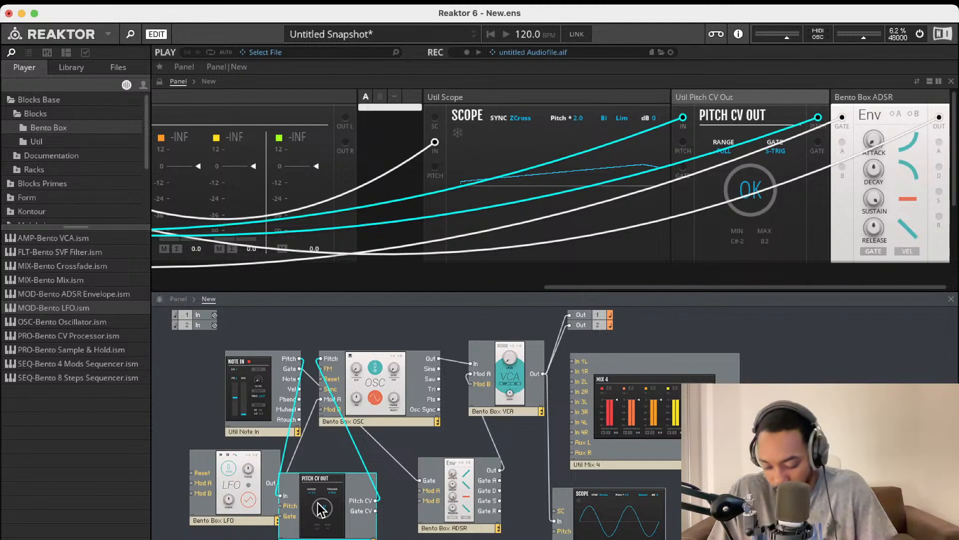
{"action": "key", "text": "Delete"}
Adjust the ADSR attack and decay (2.37 ms), drop sustain to zero, then raise it to 3.6
{"action": "left_click_drag", "start_coordinate": [300, 359], "coordinate": [324, 358]}
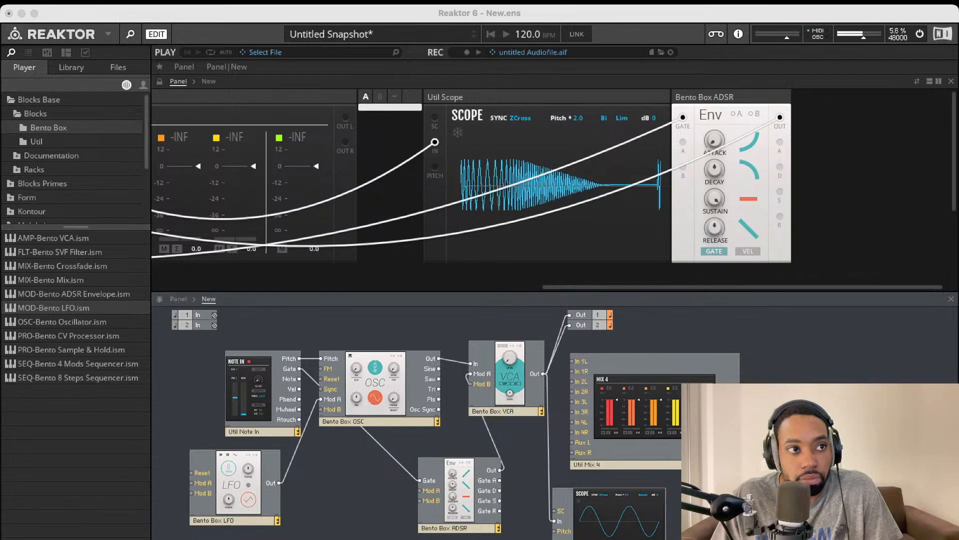
{"action": "mouse_move", "coordinate": [713, 141]}
{"action": "left_mouse_down"}
{"action": "mouse_move", "coordinate": [728, 93]}
{"action": "mouse_move", "coordinate": [715, 155]}
{"action": "left_mouse_up"}
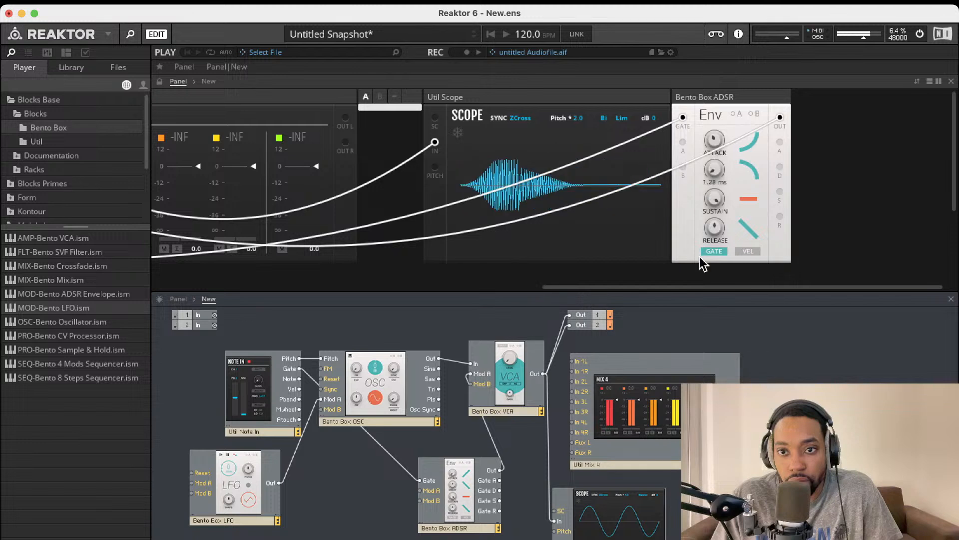
{"action": "left_click_drag", "start_coordinate": [715, 201], "coordinate": [715, 355]}
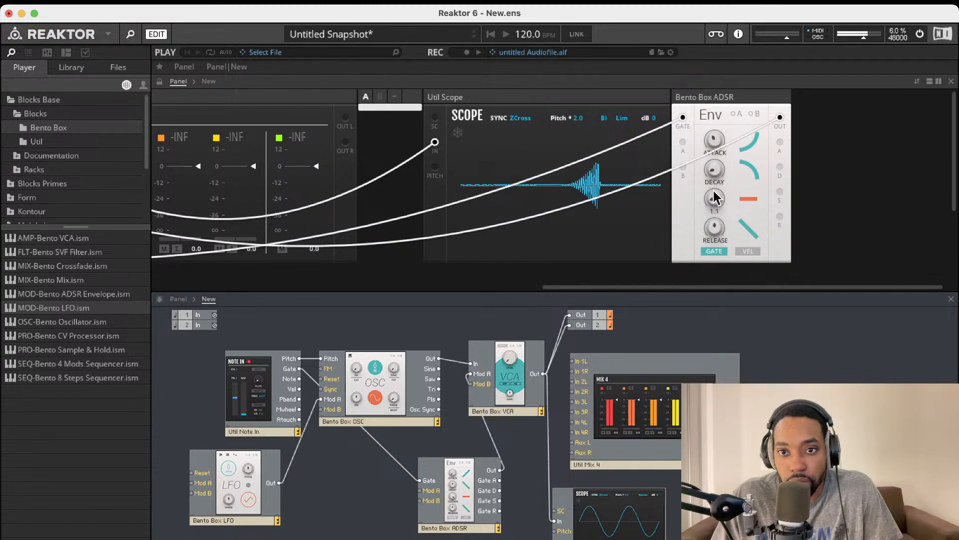
{"action": "left_click_drag", "start_coordinate": [715, 206], "coordinate": [714, 183]}
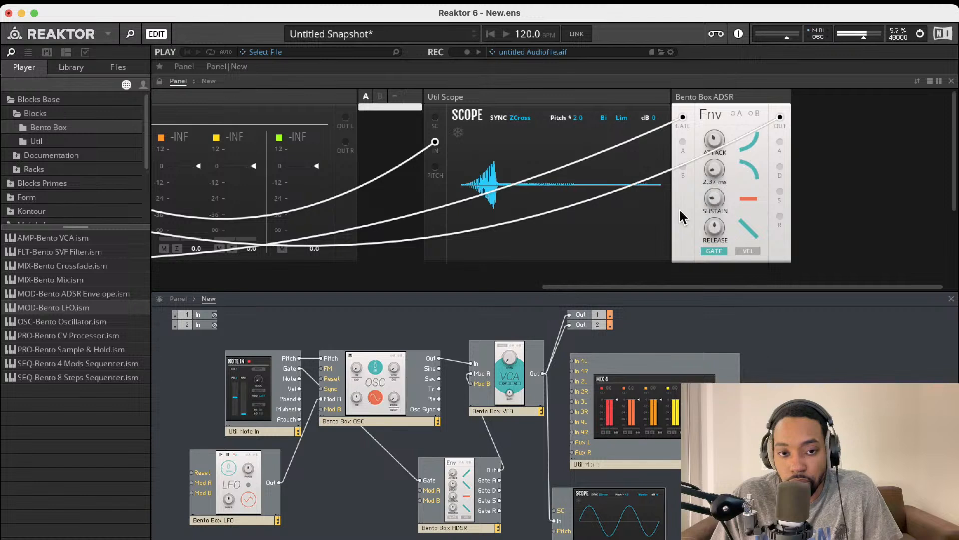
{"action": "scroll", "coordinate": [409, 250], "scroll_direction": "left", "scroll_amount": 10}
{"action": "scroll", "coordinate": [400, 243], "scroll_direction": "left", "scroll_amount": 5}
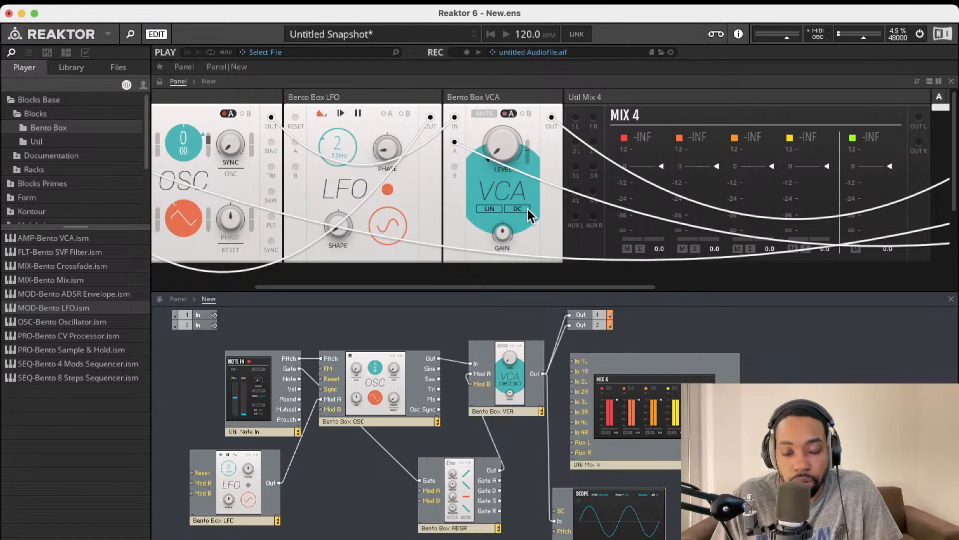
{"action": "scroll", "coordinate": [439, 154], "scroll_direction": "left", "scroll_amount": 3}
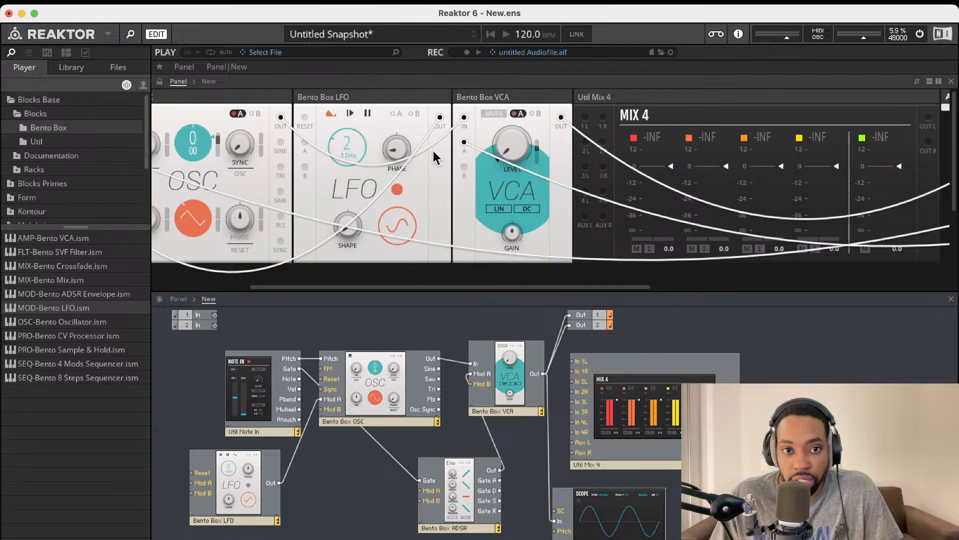
{"action": "scroll", "coordinate": [419, 150], "scroll_direction": "left", "scroll_amount": 2}
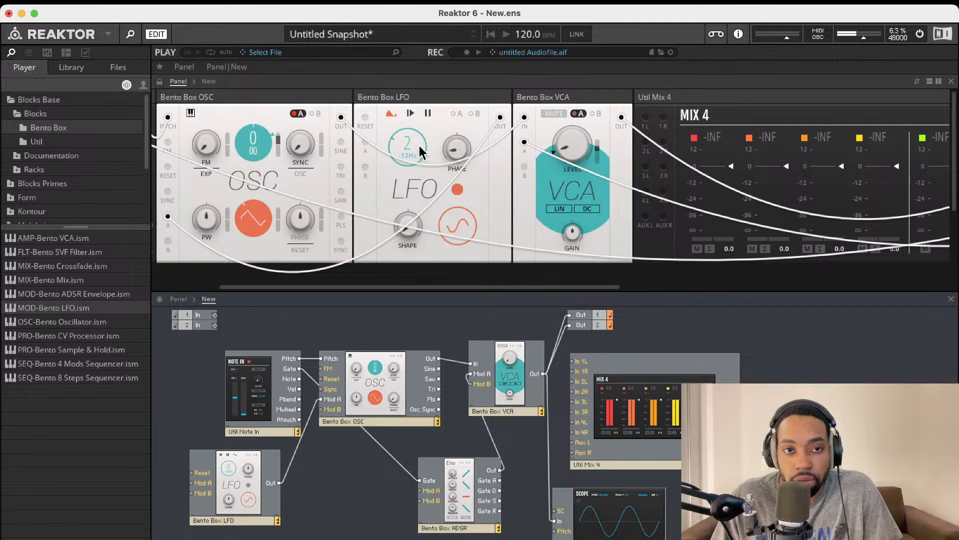
Set the oscillator Sync to mid position and raise its FM amount to 14.9
{"action": "scroll", "coordinate": [372, 150], "scroll_direction": "left", "scroll_amount": 4}
{"action": "scroll", "coordinate": [372, 150], "scroll_direction": "left", "scroll_amount": 2}
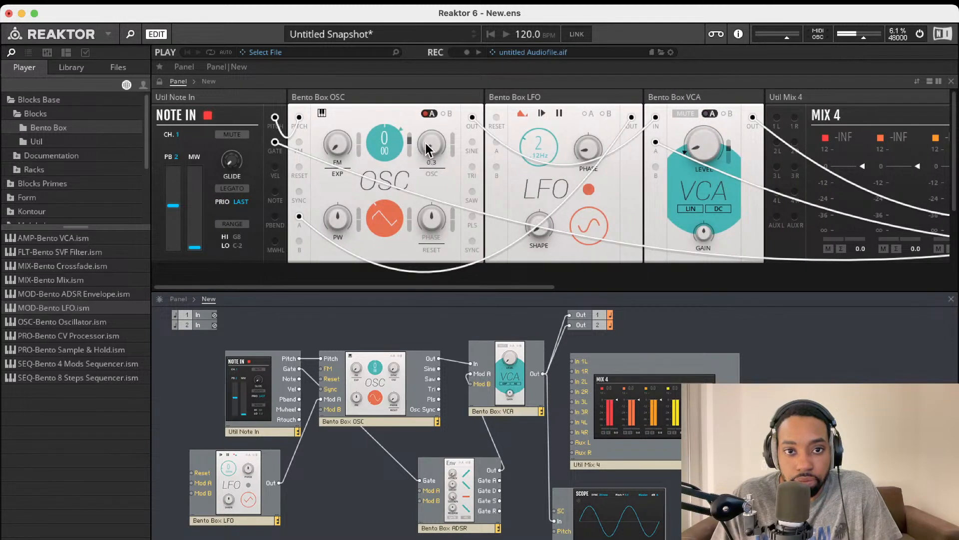
{"action": "left_click_drag", "start_coordinate": [426, 143], "coordinate": [442, 64]}
{"action": "left_click_drag", "start_coordinate": [410, 133], "coordinate": [411, 160]}
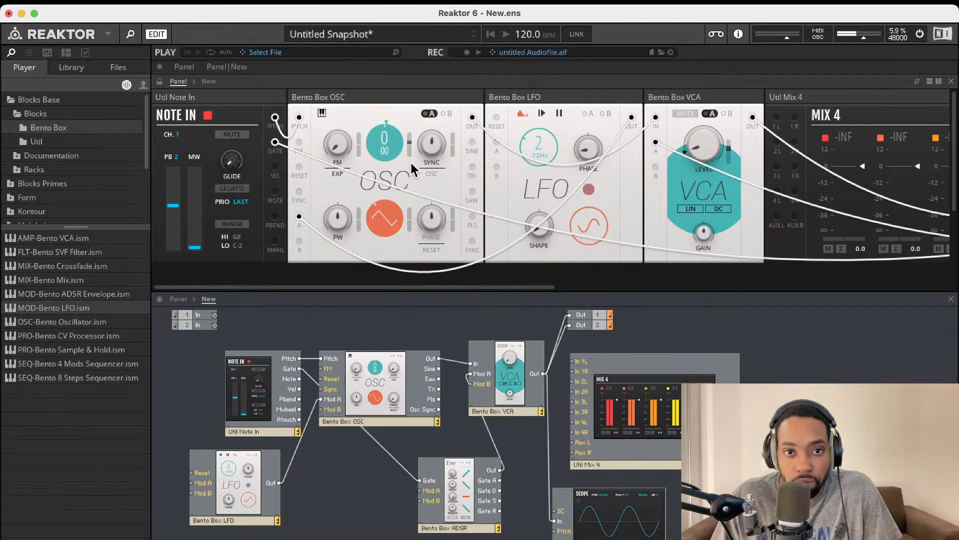
{"action": "mouse_move", "coordinate": [337, 149]}
{"action": "left_mouse_down"}
{"action": "mouse_move", "coordinate": [350, 94]}
{"action": "mouse_move", "coordinate": [326, 156]}
{"action": "left_mouse_up"}
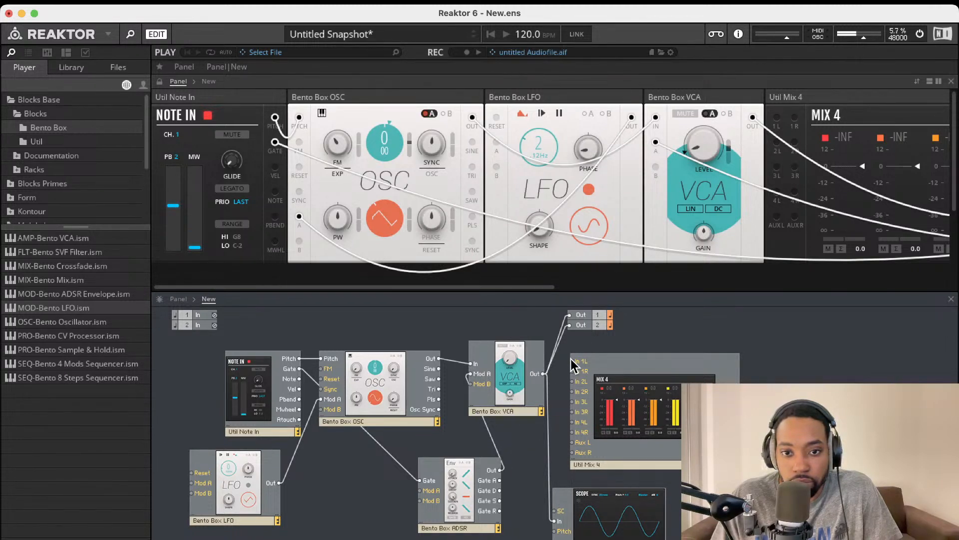
Cable the VCA into Mix 4's first input and Mix 4's output to Out 1 and Out 2
{"action": "left_click_drag", "start_coordinate": [575, 366], "coordinate": [537, 376]}
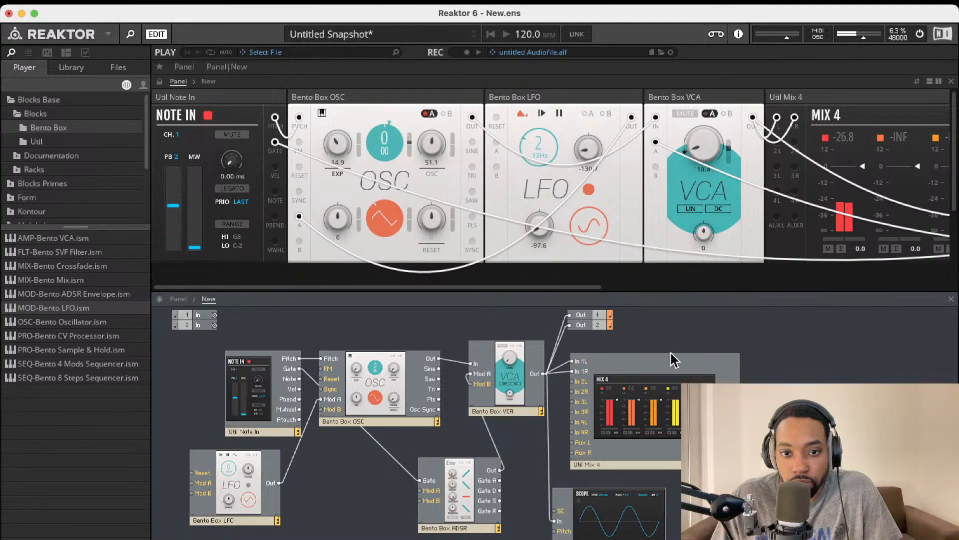
{"action": "left_click_drag", "start_coordinate": [738, 402], "coordinate": [569, 315]}
{"action": "left_click_drag", "start_coordinate": [739, 380], "coordinate": [570, 330]}
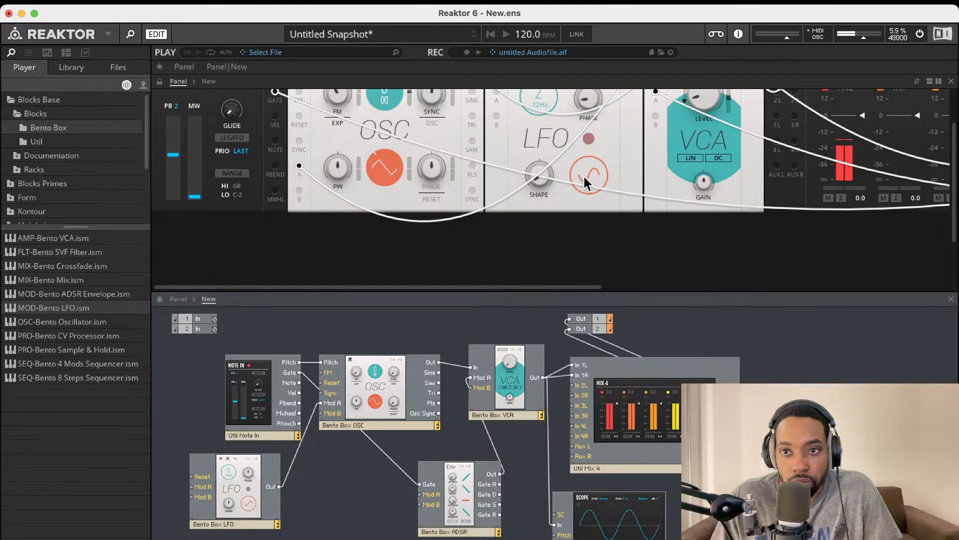
Zero the OSC FM, lower the LFO rate to about 2.5 Hz, and set LFO phase near 45%
{"action": "scroll", "coordinate": [584, 176], "scroll_direction": "up", "scroll_amount": 2}
{"action": "scroll", "coordinate": [584, 176], "scroll_direction": "right", "scroll_amount": 3}
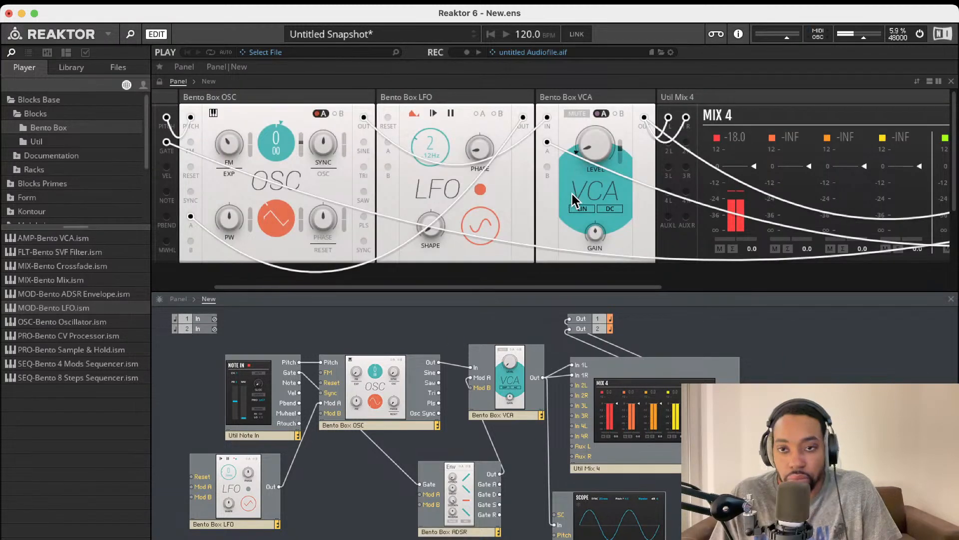
{"action": "scroll", "coordinate": [440, 150], "scroll_direction": "left", "scroll_amount": 3}
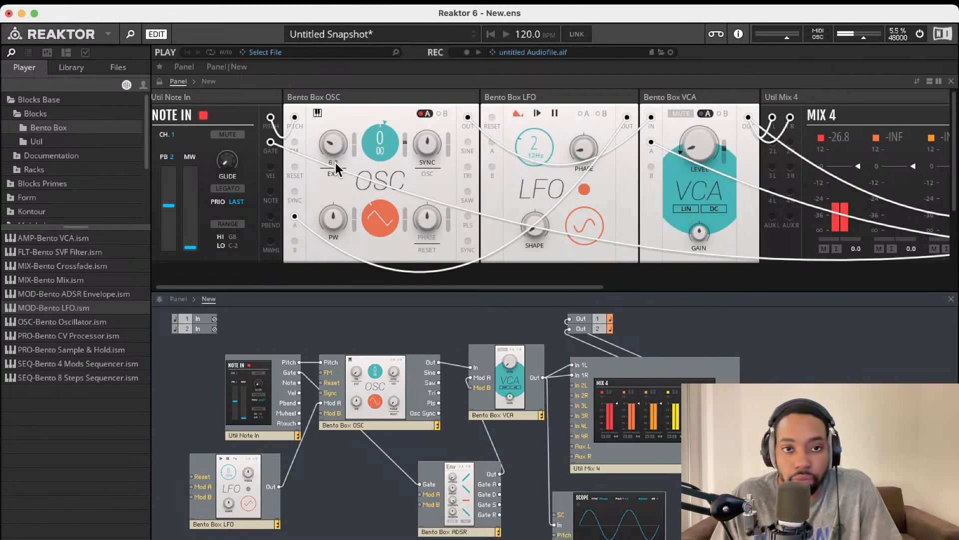
{"action": "scroll", "coordinate": [383, 192], "scroll_direction": "left", "scroll_amount": 1}
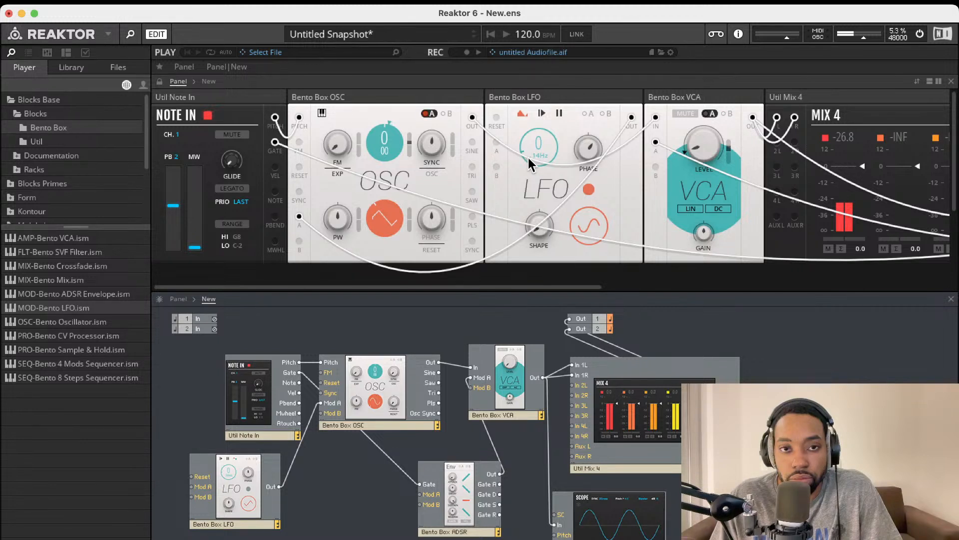
{"action": "scroll", "coordinate": [560, 158], "scroll_direction": "right", "scroll_amount": 2}
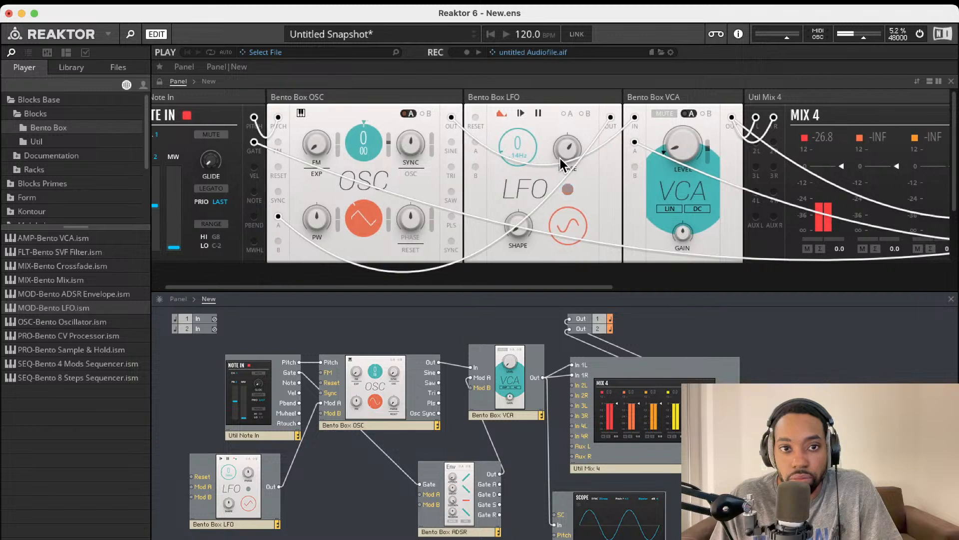
{"action": "scroll", "coordinate": [454, 190], "scroll_direction": "right", "scroll_amount": 1}
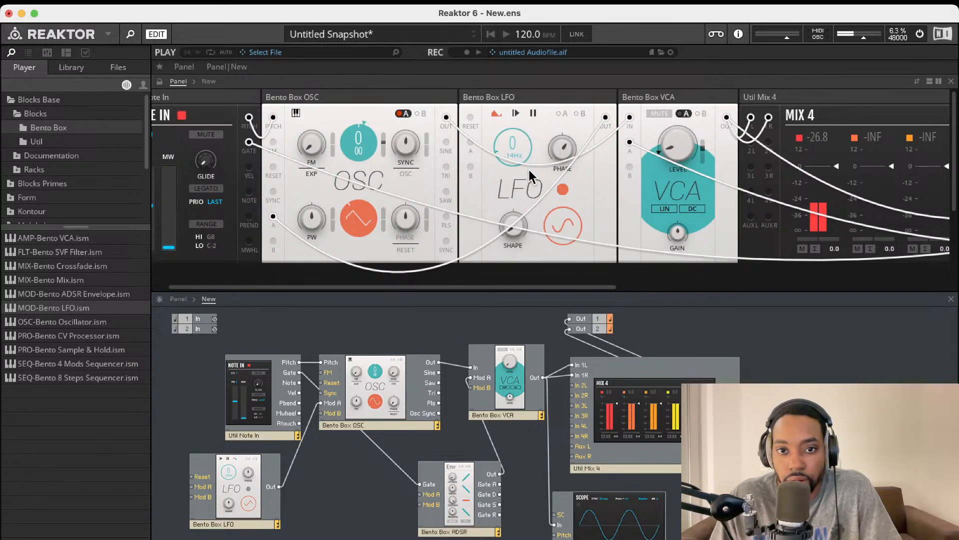
{"action": "scroll", "coordinate": [529, 167], "scroll_direction": "right", "scroll_amount": 3}
{"action": "scroll", "coordinate": [529, 169], "scroll_direction": "left", "scroll_amount": 3}
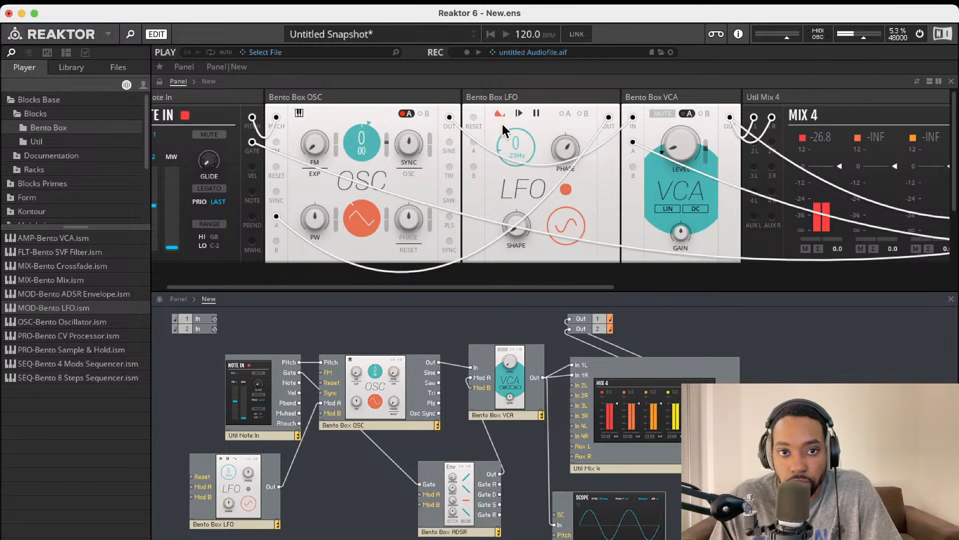
Reset LFO phase to 0, set its shape to 100, then try and zero the Sync and PW modulation
{"action": "double_click", "coordinate": [563, 152]}
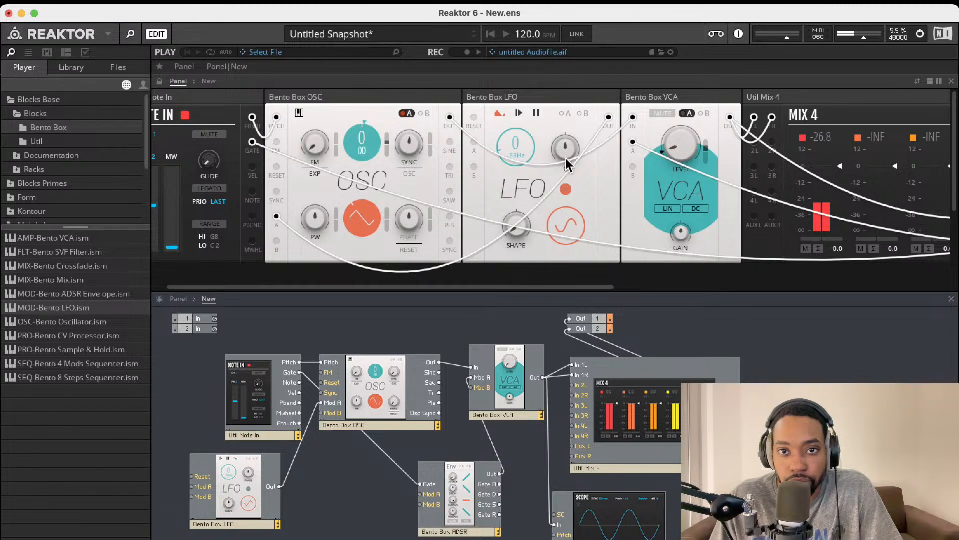
{"action": "left_click_drag", "start_coordinate": [516, 230], "coordinate": [569, 61]}
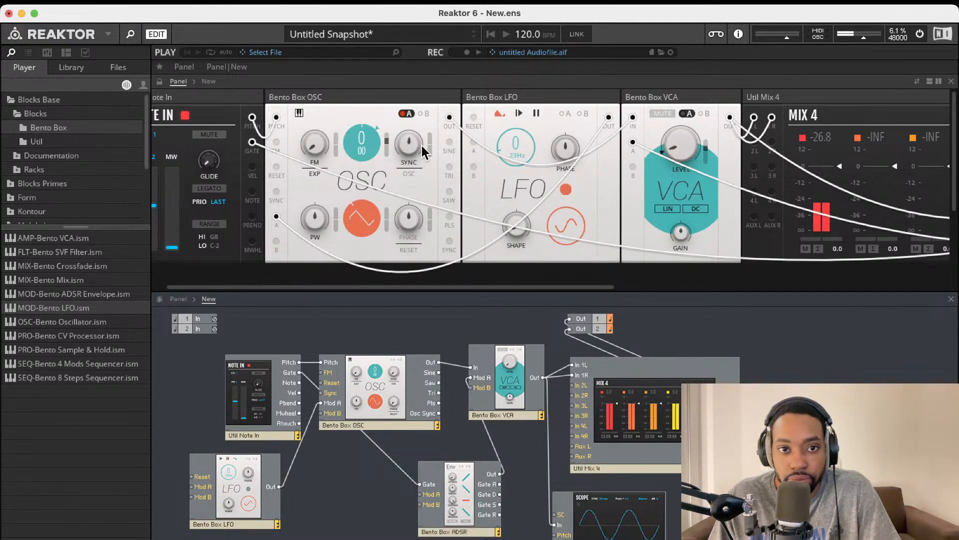
{"action": "left_click_drag", "start_coordinate": [433, 148], "coordinate": [433, 105]}
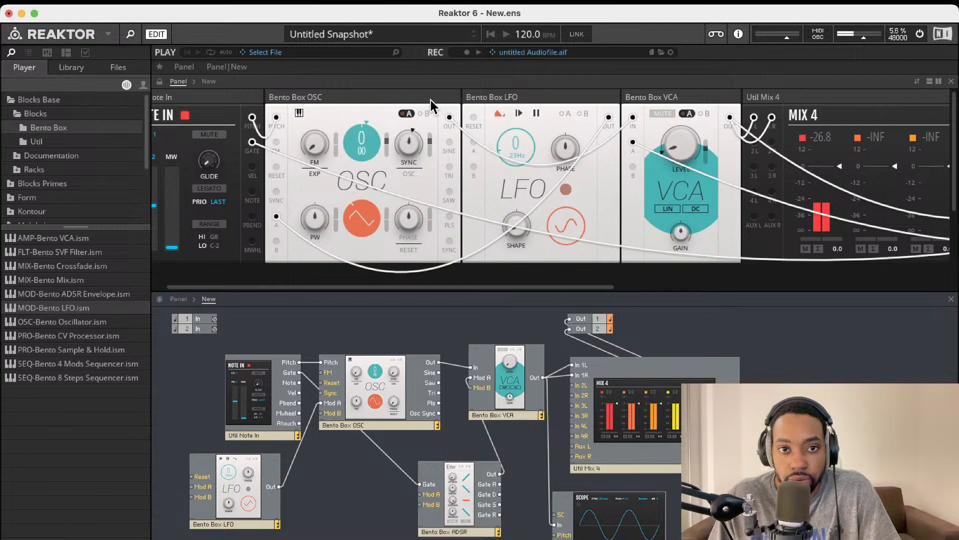
{"action": "double_click", "coordinate": [431, 143]}
{"action": "left_click_drag", "start_coordinate": [334, 213], "coordinate": [341, 142]}
{"action": "double_click", "coordinate": [336, 216]}
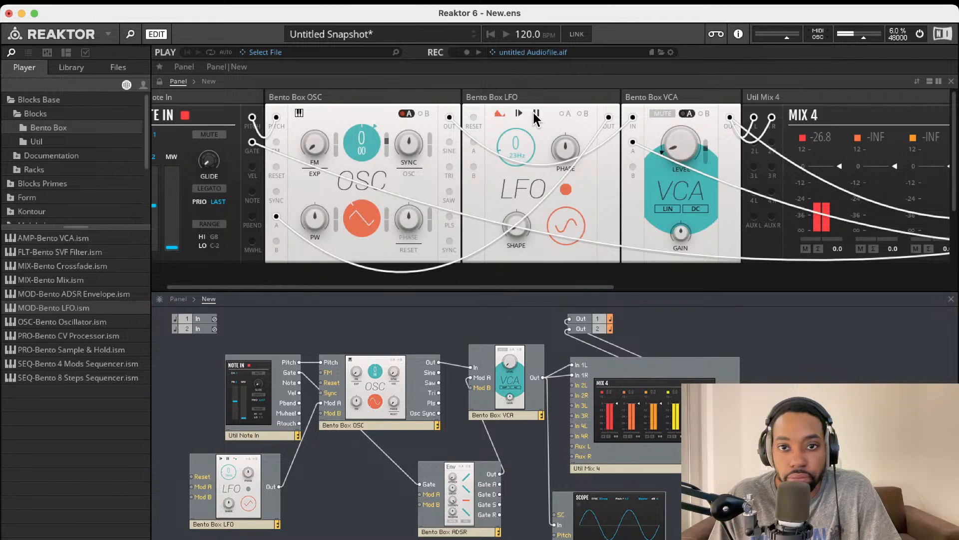
Pause and resume the LFO, then cycle its Wave from sine through triangle to a rising ramp
{"action": "left_click", "coordinate": [536, 115]}
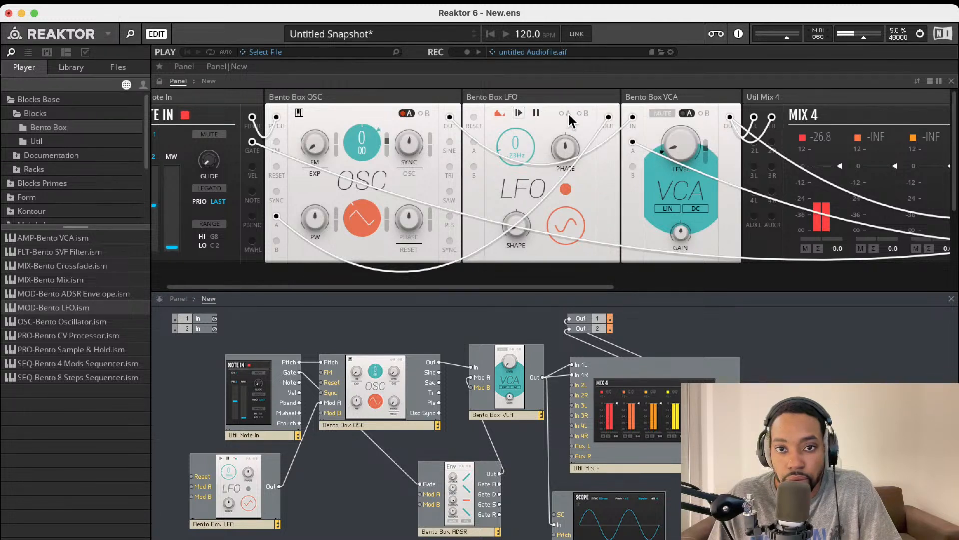
{"action": "left_click", "coordinate": [536, 114]}
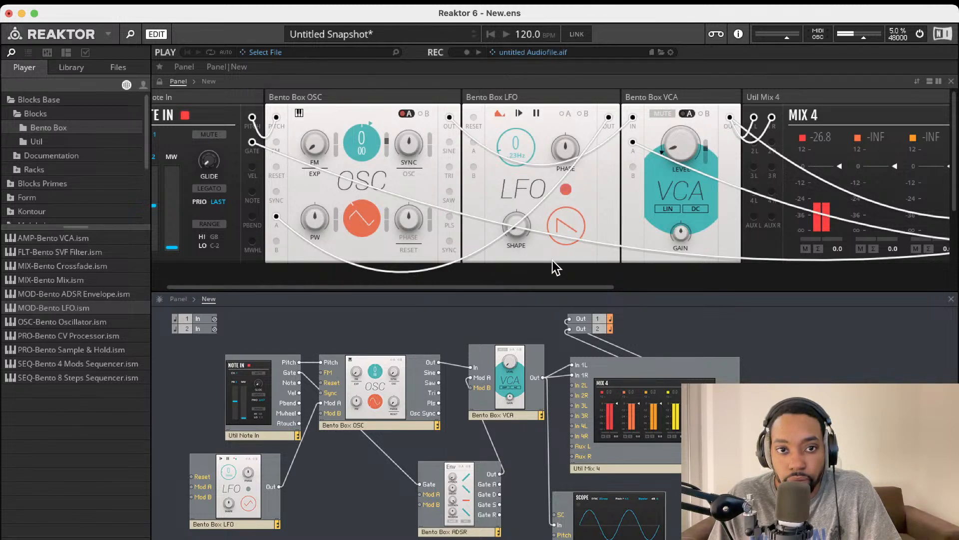
{"action": "left_click", "coordinate": [560, 229]}
{"action": "left_click", "coordinate": [564, 229]}
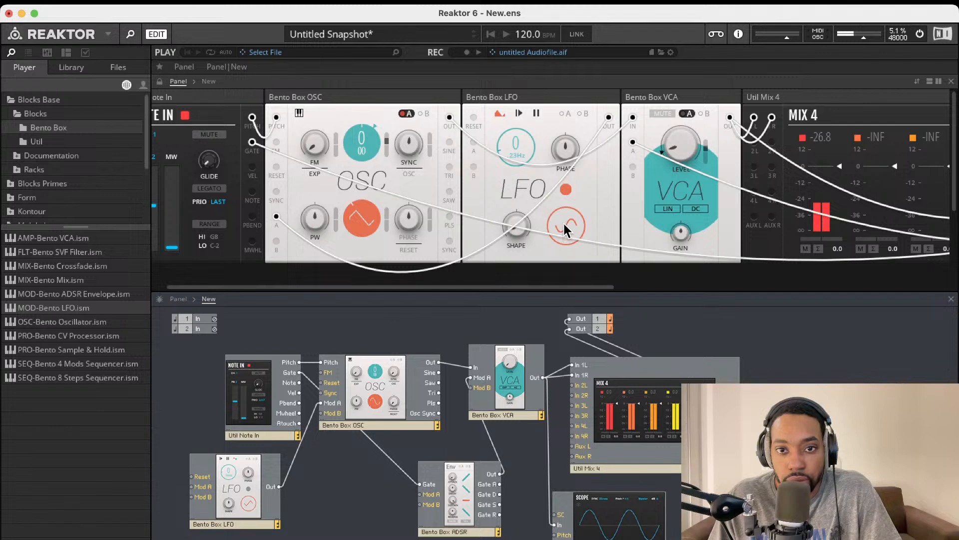
{"action": "left_click_drag", "start_coordinate": [564, 224], "coordinate": [579, 183]}
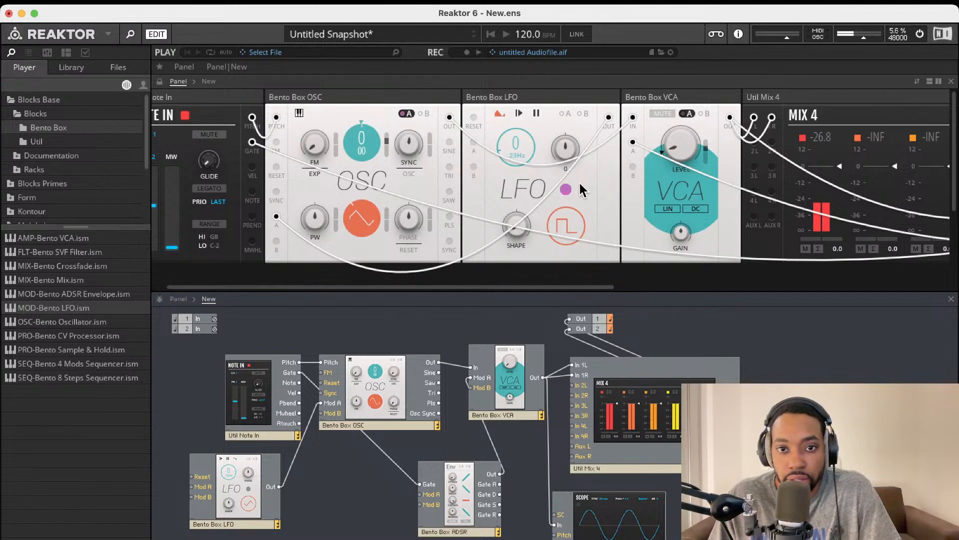
{"action": "left_click", "coordinate": [562, 220]}
{"action": "left_click_drag", "start_coordinate": [582, 277], "coordinate": [583, 251]}
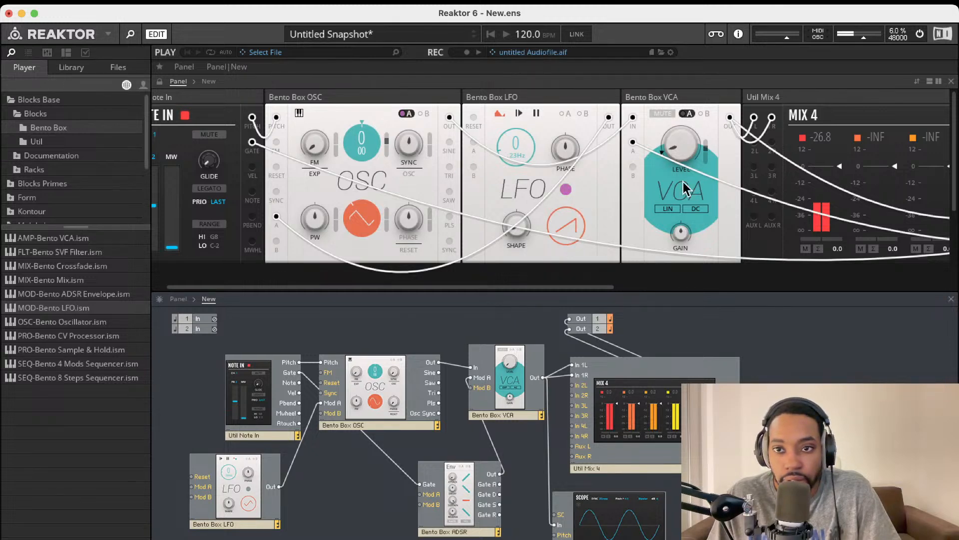
{"action": "scroll", "coordinate": [686, 189], "scroll_direction": "right", "scroll_amount": 5}
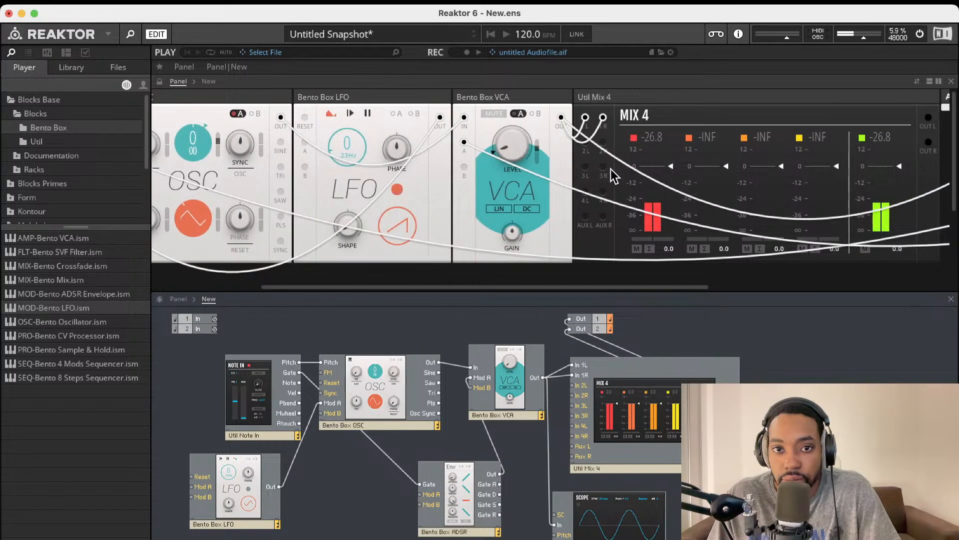
Browse the Util and Bento Box module lists and briefly expand the Racks folder
{"action": "scroll", "coordinate": [613, 175], "scroll_direction": "left", "scroll_amount": 6}
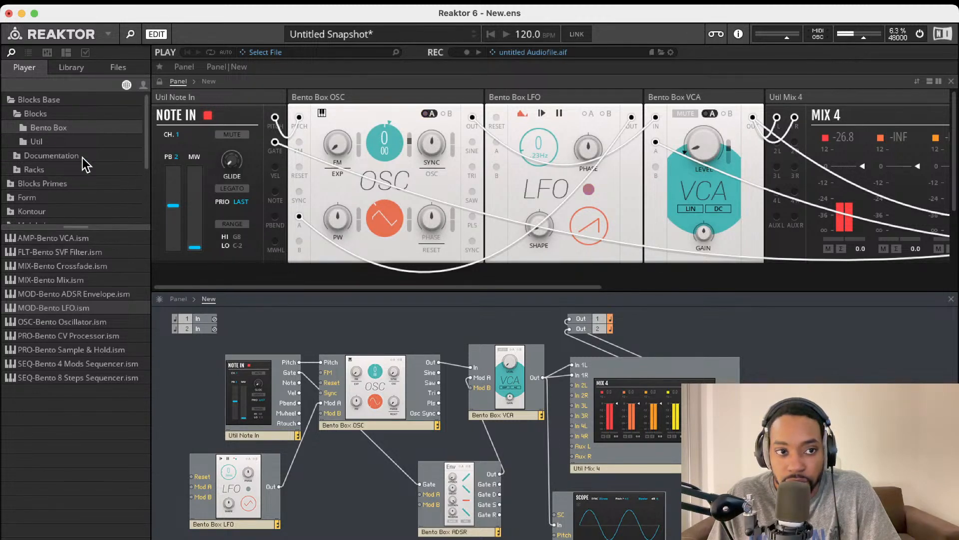
{"action": "left_click", "coordinate": [46, 142]}
{"action": "left_click", "coordinate": [62, 129]}
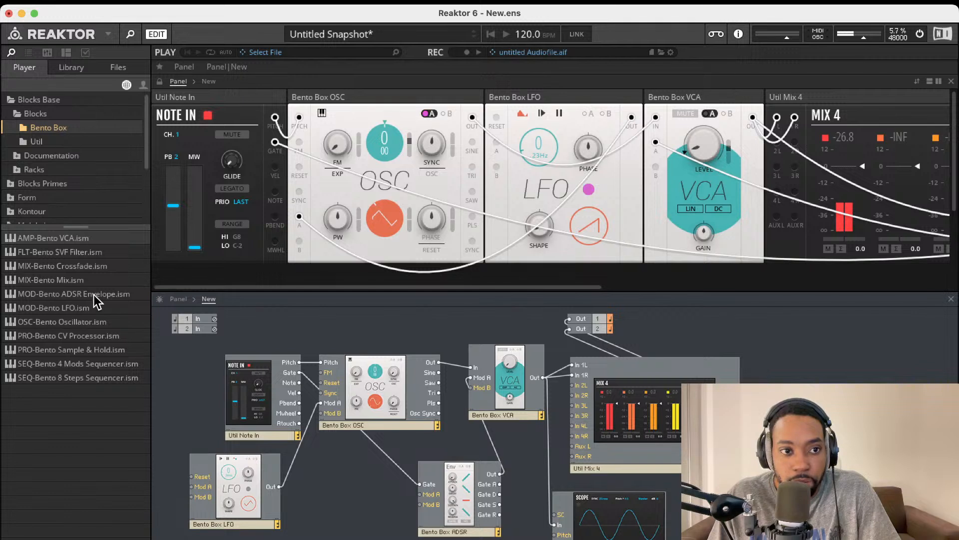
{"action": "left_click", "coordinate": [38, 140]}
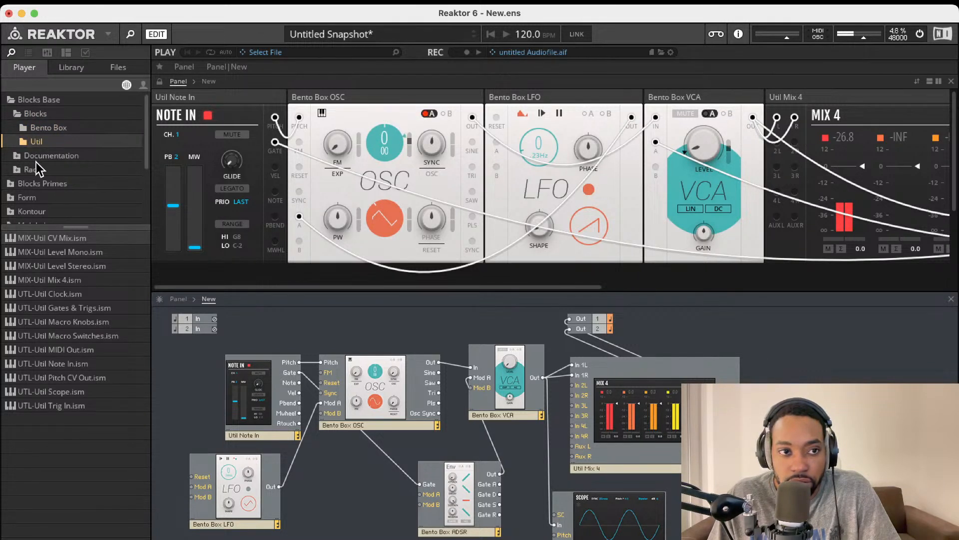
{"action": "left_click", "coordinate": [14, 171]}
{"action": "left_click", "coordinate": [15, 171]}
Open Blocks Primes > Blocks > Rounds and select EFX-Rounds Reverb.ism
{"action": "left_click", "coordinate": [19, 185]}
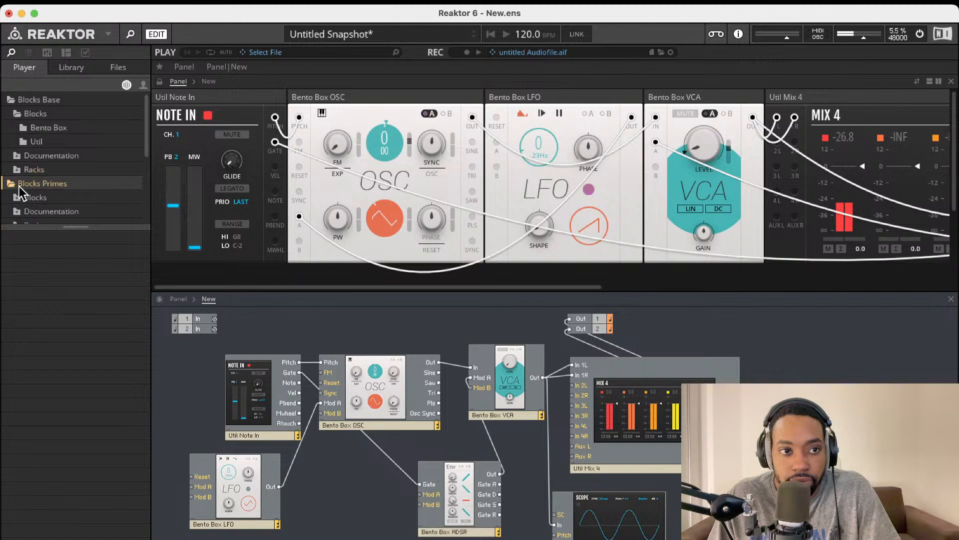
{"action": "scroll", "coordinate": [29, 189], "scroll_direction": "down", "scroll_amount": 4}
{"action": "left_click", "coordinate": [17, 137]}
{"action": "scroll", "coordinate": [33, 180], "scroll_direction": "down", "scroll_amount": 3}
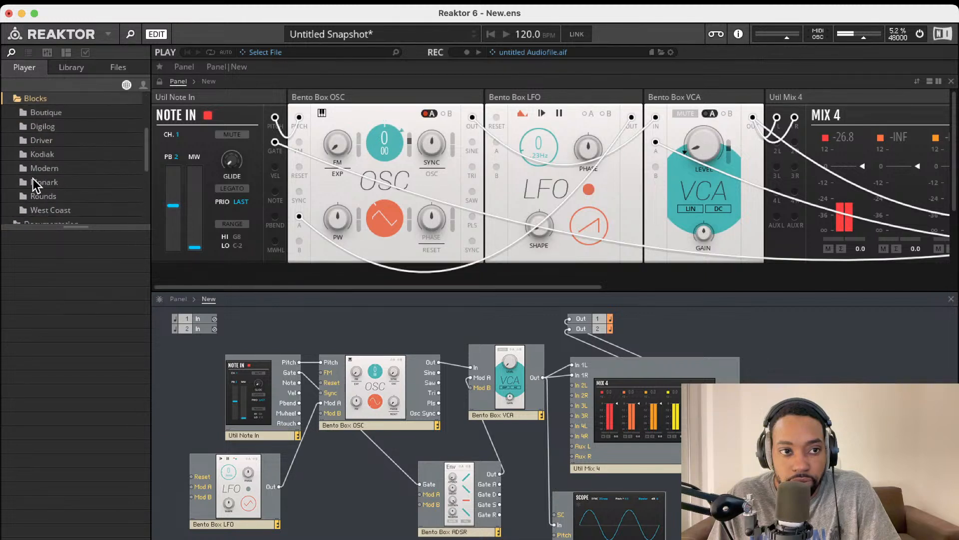
{"action": "scroll", "coordinate": [36, 185], "scroll_direction": "down", "scroll_amount": 1}
{"action": "left_click", "coordinate": [37, 183]}
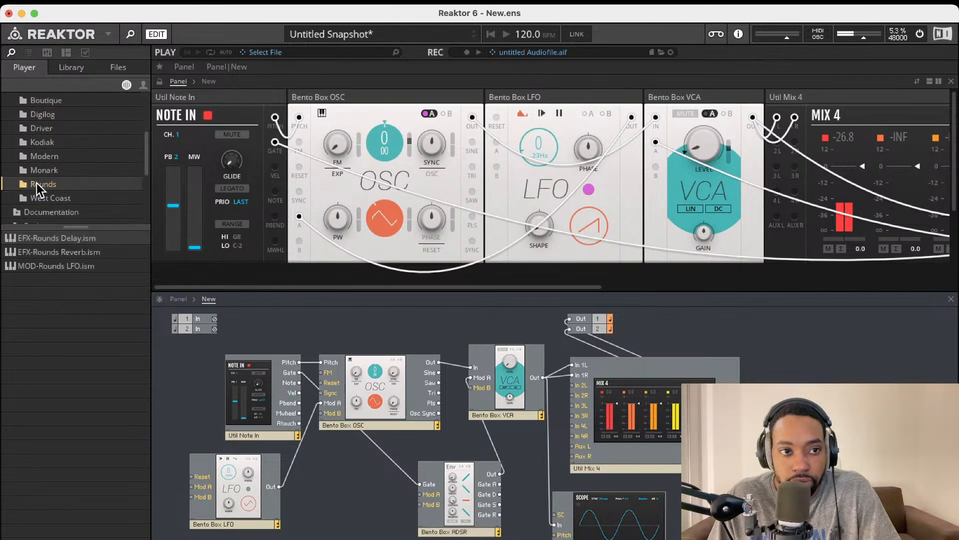
{"action": "left_click", "coordinate": [56, 270]}
{"action": "left_click", "coordinate": [59, 253]}
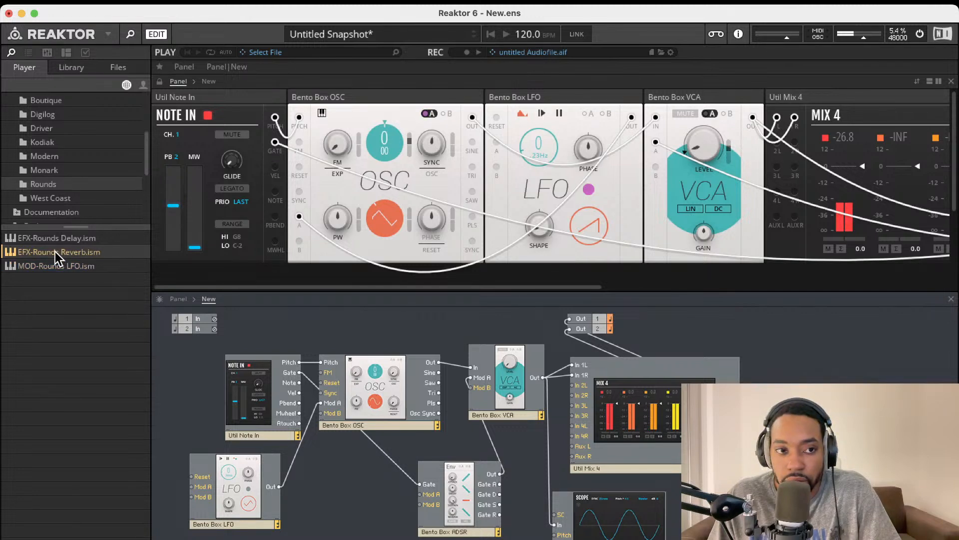
Load EFX-Rounds Reverb, position it, cable its output to Out 2, and set Feedback to 29.1
{"action": "double_click", "coordinate": [55, 251]}
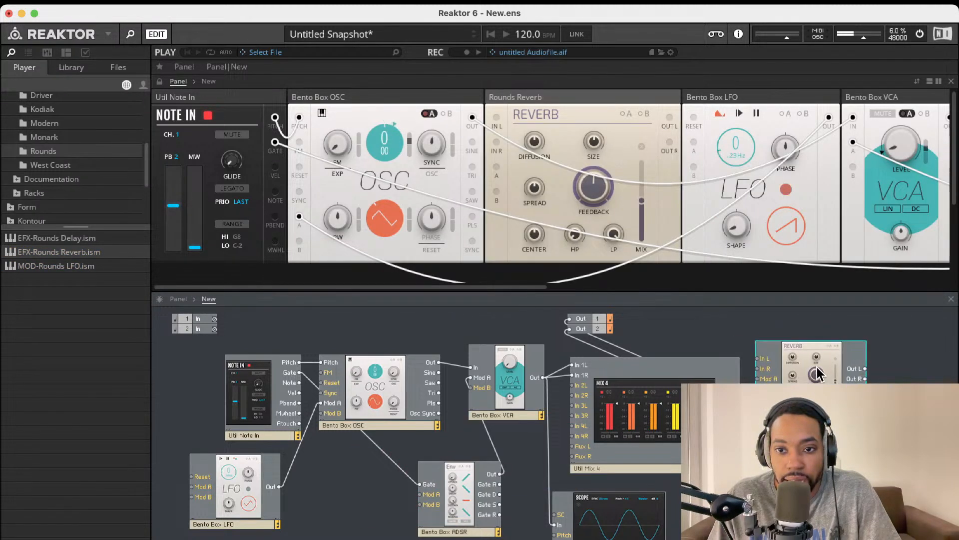
{"action": "left_click_drag", "start_coordinate": [818, 374], "coordinate": [738, 401]}
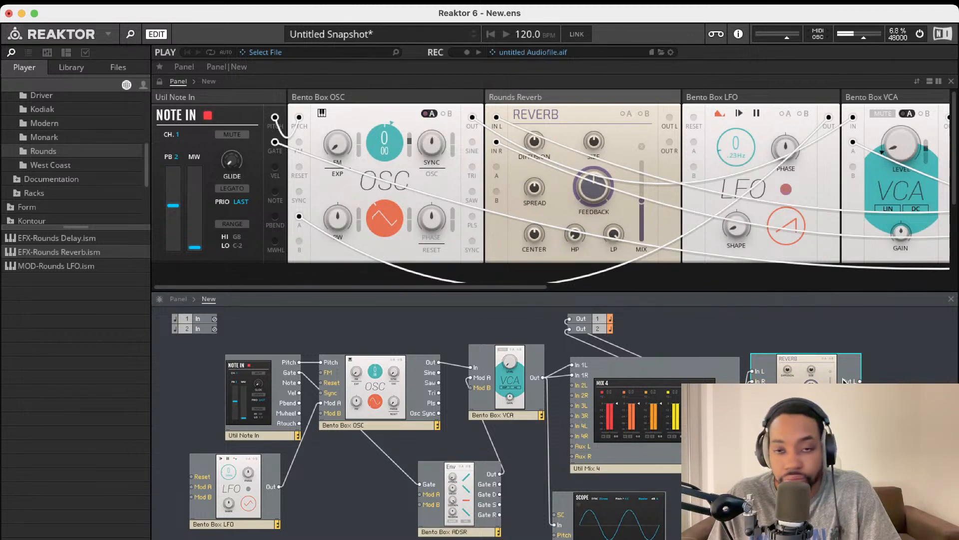
{"action": "left_click_drag", "start_coordinate": [860, 381], "coordinate": [599, 327]}
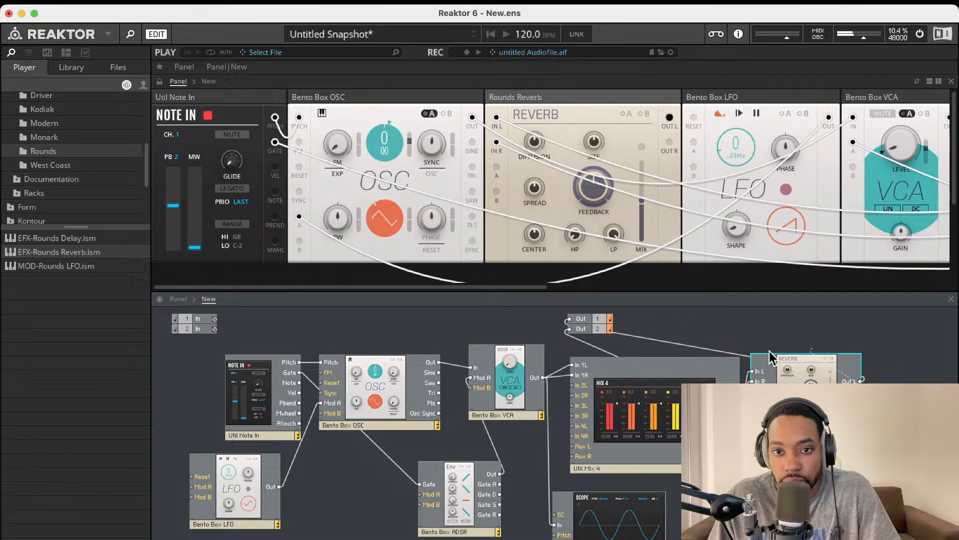
{"action": "left_click_drag", "start_coordinate": [753, 371], "coordinate": [573, 335]}
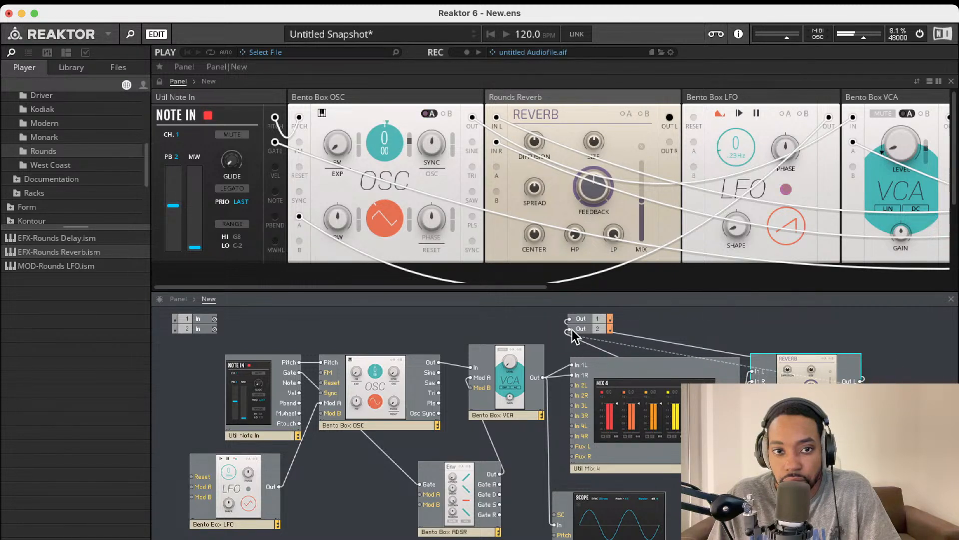
{"action": "left_click_drag", "start_coordinate": [572, 329], "coordinate": [572, 329]}
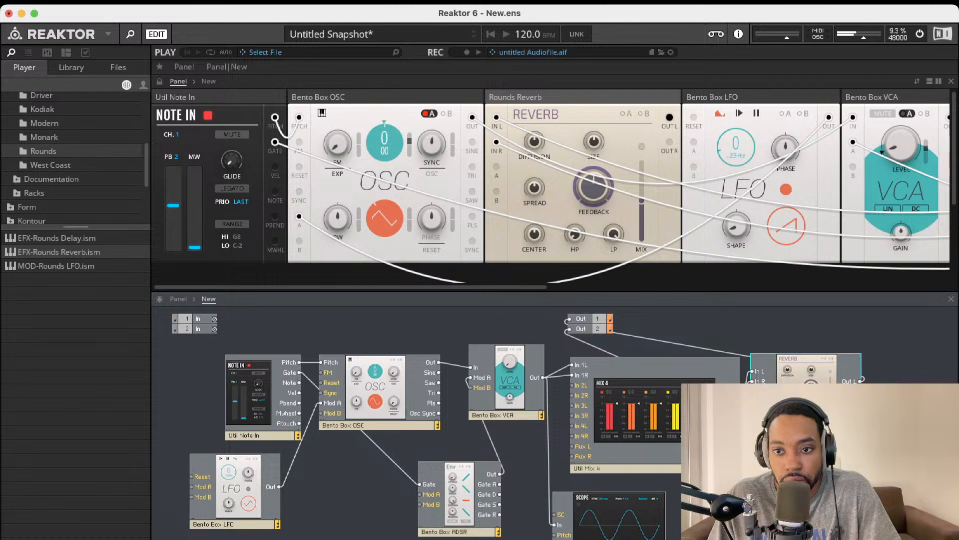
{"action": "left_click_drag", "start_coordinate": [861, 391], "coordinate": [569, 329]}
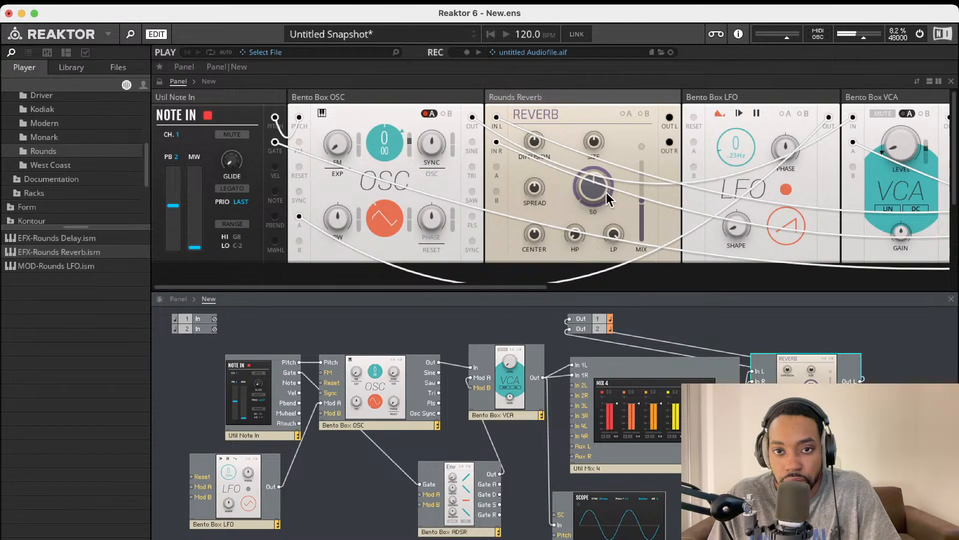
{"action": "left_click_drag", "start_coordinate": [595, 185], "coordinate": [586, 229]}
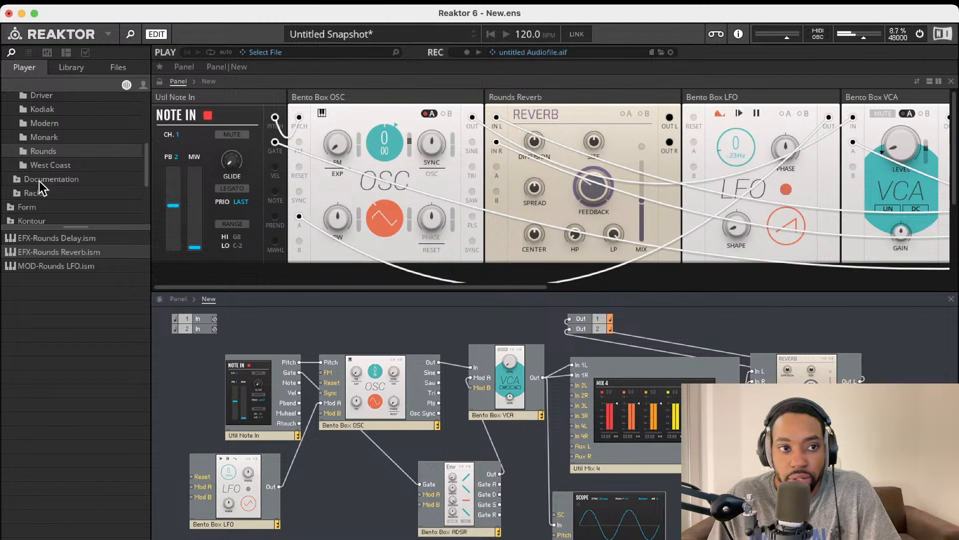
Load EFX-Rounds Delay into the ensemble and place it at the top right of the structure
{"action": "left_click", "coordinate": [43, 136]}
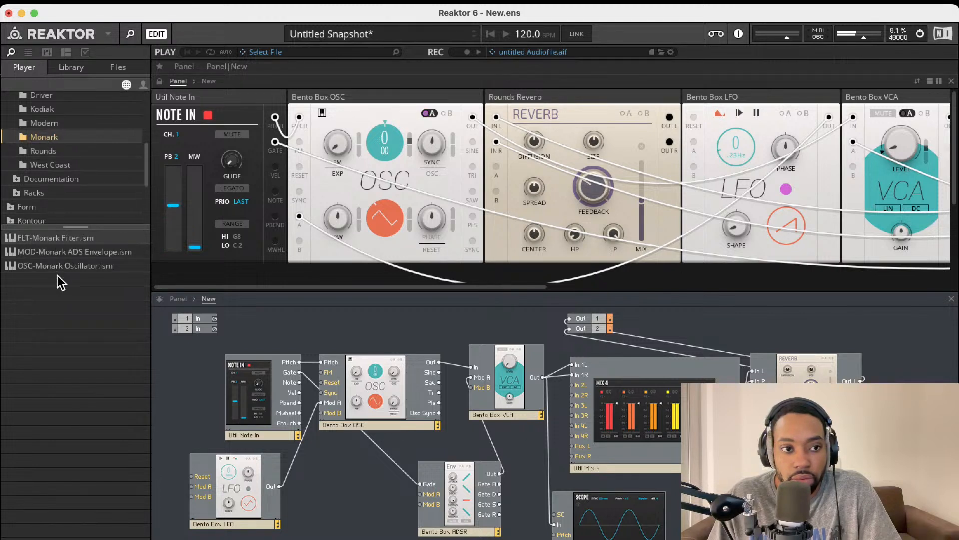
{"action": "left_click", "coordinate": [44, 151]}
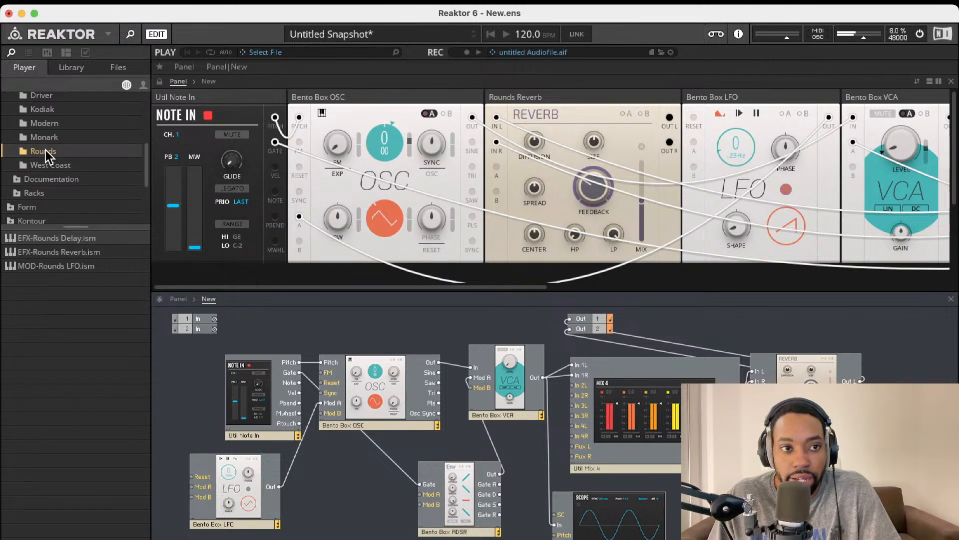
{"action": "double_click", "coordinate": [56, 239]}
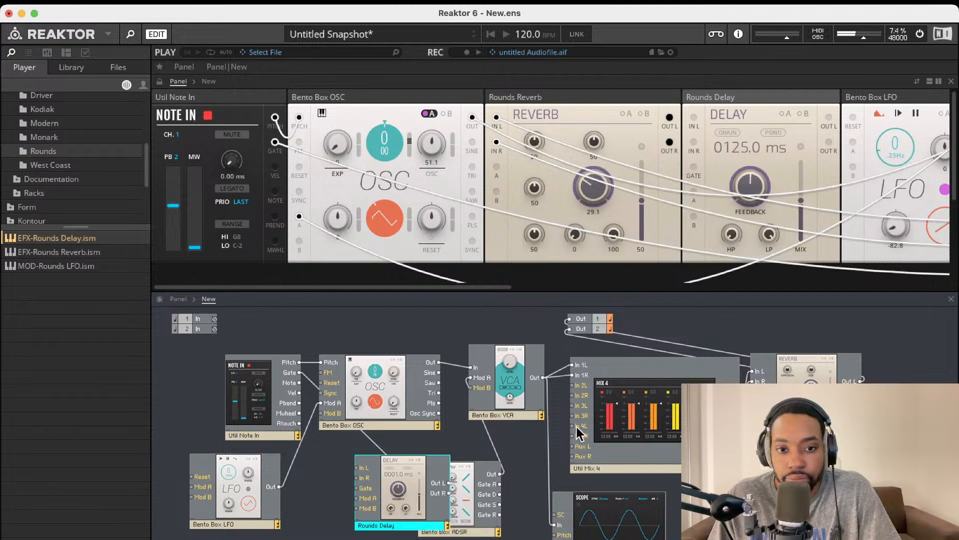
{"action": "left_click_drag", "start_coordinate": [427, 487], "coordinate": [933, 374]}
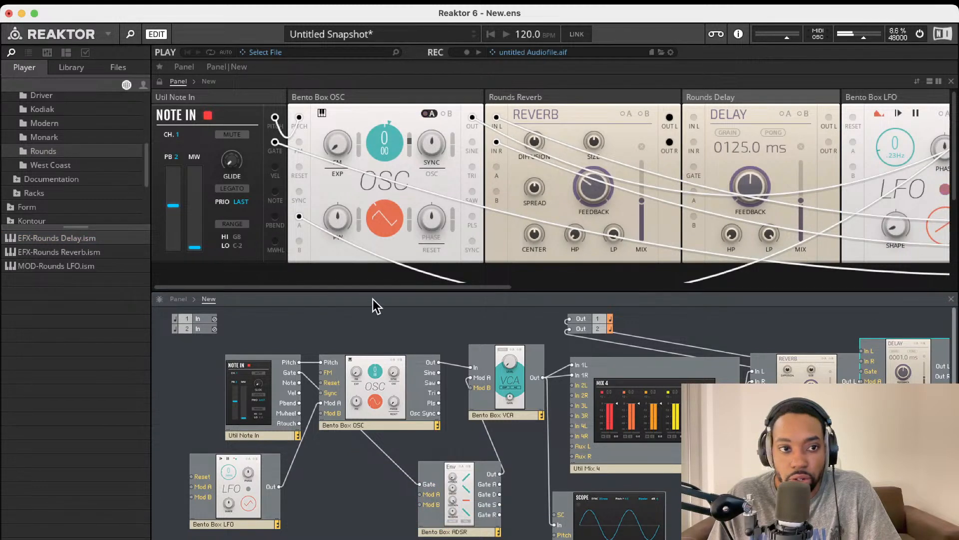
{"action": "scroll", "coordinate": [70, 192], "scroll_direction": "up", "scroll_amount": 5}
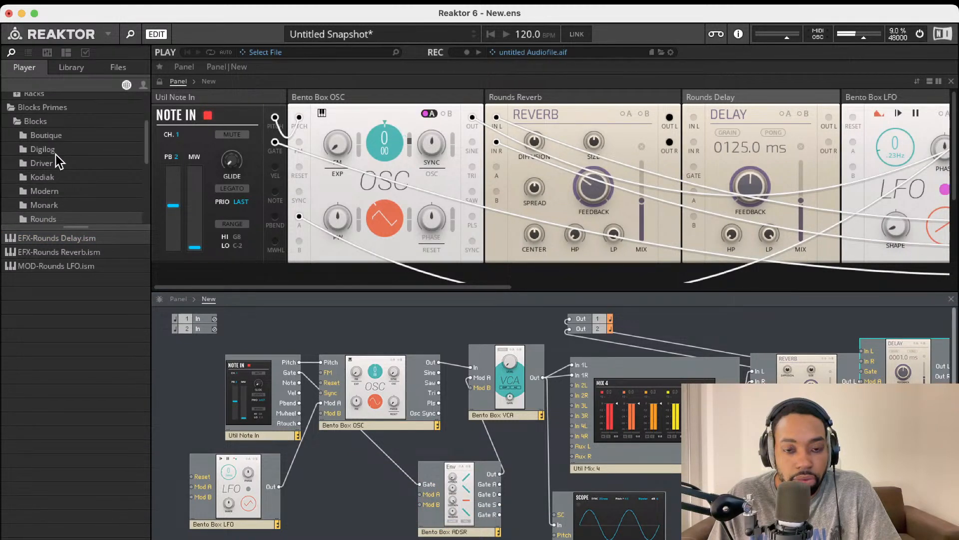
Browse the Digilog, Boutique, Driver, Modern and Monark folders, ending on Kodiak's modules
{"action": "left_click", "coordinate": [47, 149]}
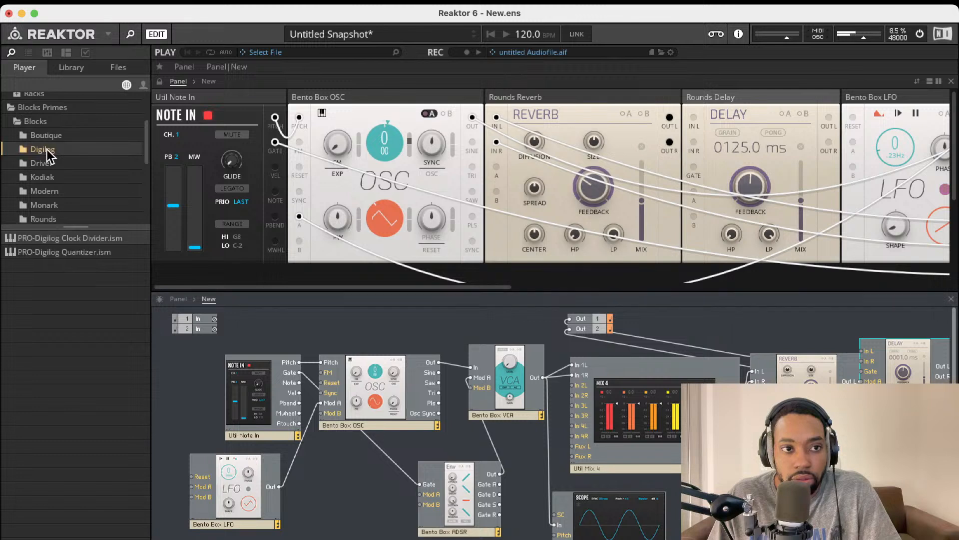
{"action": "left_click", "coordinate": [48, 135]}
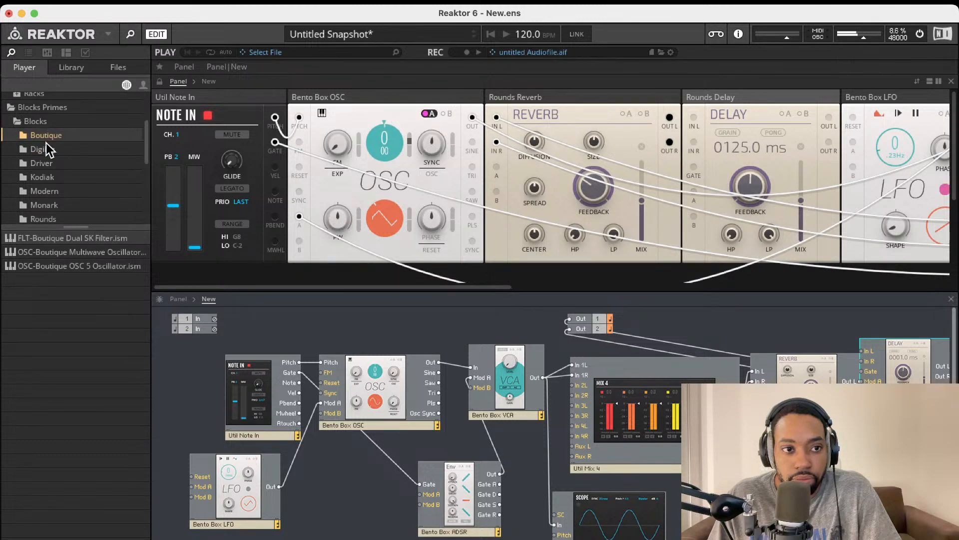
{"action": "left_click", "coordinate": [48, 148]}
{"action": "left_click", "coordinate": [44, 163]}
{"action": "left_click", "coordinate": [41, 191]}
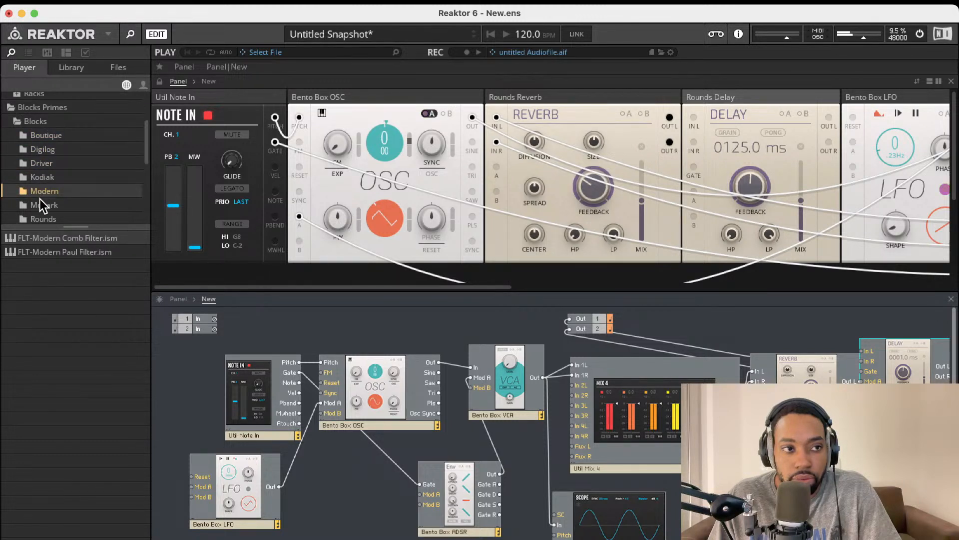
{"action": "left_click", "coordinate": [41, 205]}
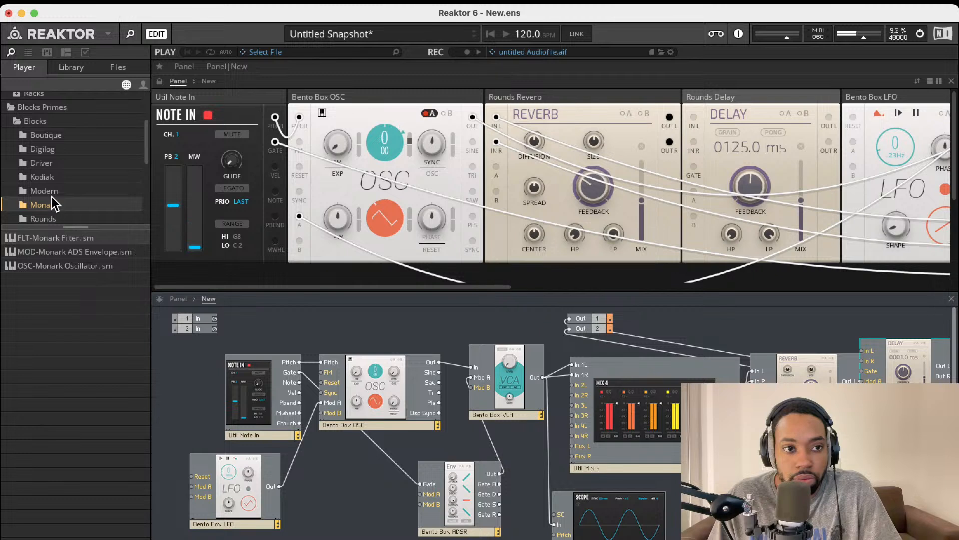
{"action": "left_click", "coordinate": [55, 178]}
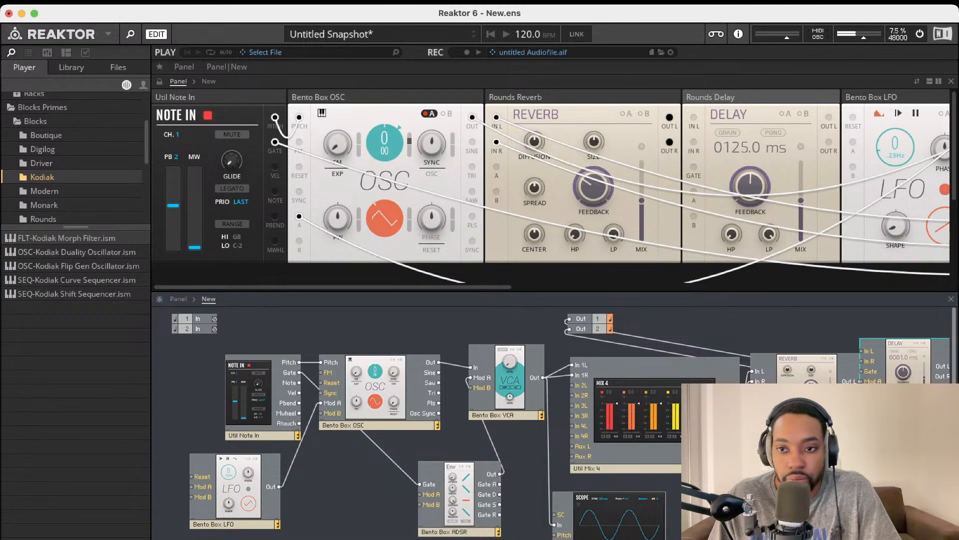
Reposition the Rounds Delay block and wire the Rounds Reverb outputs into Delay In L/R
{"action": "left_click_drag", "start_coordinate": [895, 411], "coordinate": [900, 426]}
{"action": "mouse_move", "coordinate": [866, 381]}
{"action": "left_mouse_down"}
{"action": "mouse_move", "coordinate": [881, 379]}
{"action": "mouse_move", "coordinate": [861, 392]}
{"action": "left_mouse_up"}
{"action": "left_click_drag", "start_coordinate": [939, 373], "coordinate": [571, 332]}
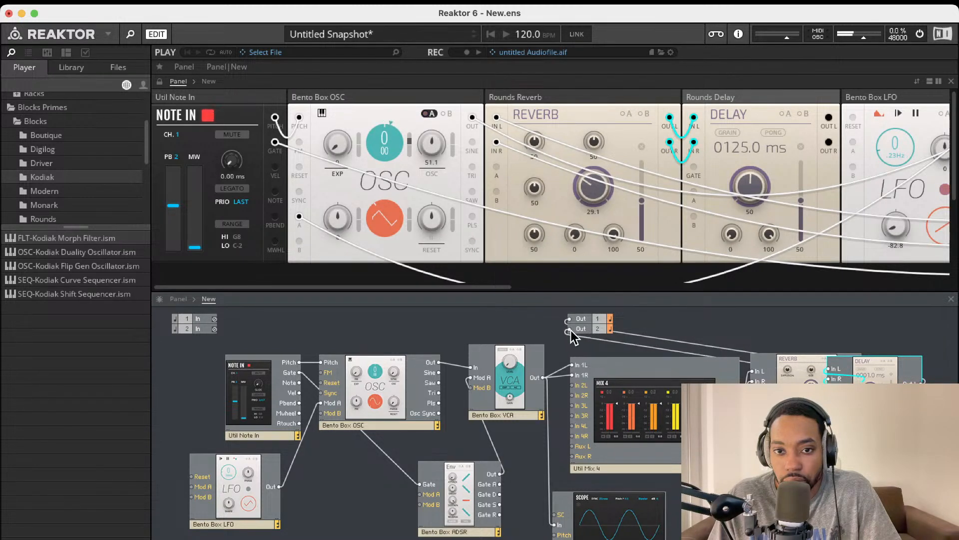
{"action": "left_click_drag", "start_coordinate": [874, 381], "coordinate": [909, 352]}
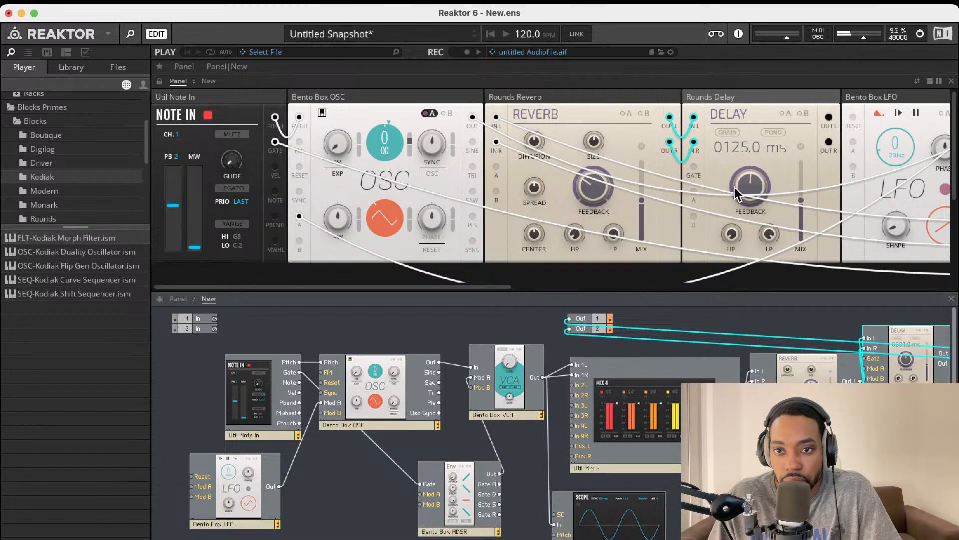
Set the Rounds Delay feedback to about 30.2 and its mix near 49.2
{"action": "left_click_drag", "start_coordinate": [734, 193], "coordinate": [728, 272]}
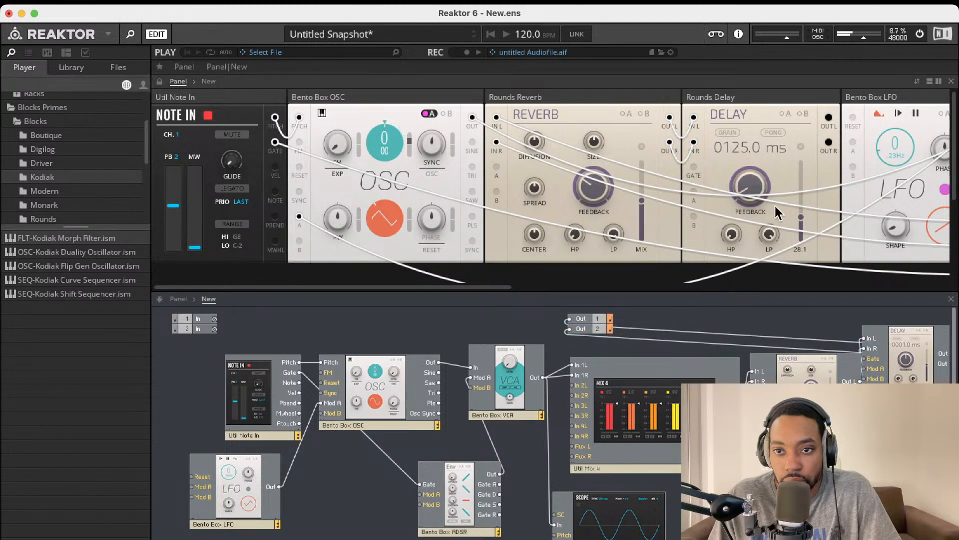
{"action": "left_click_drag", "start_coordinate": [799, 222], "coordinate": [800, 247]}
{"action": "left_click_drag", "start_coordinate": [746, 185], "coordinate": [752, 118]}
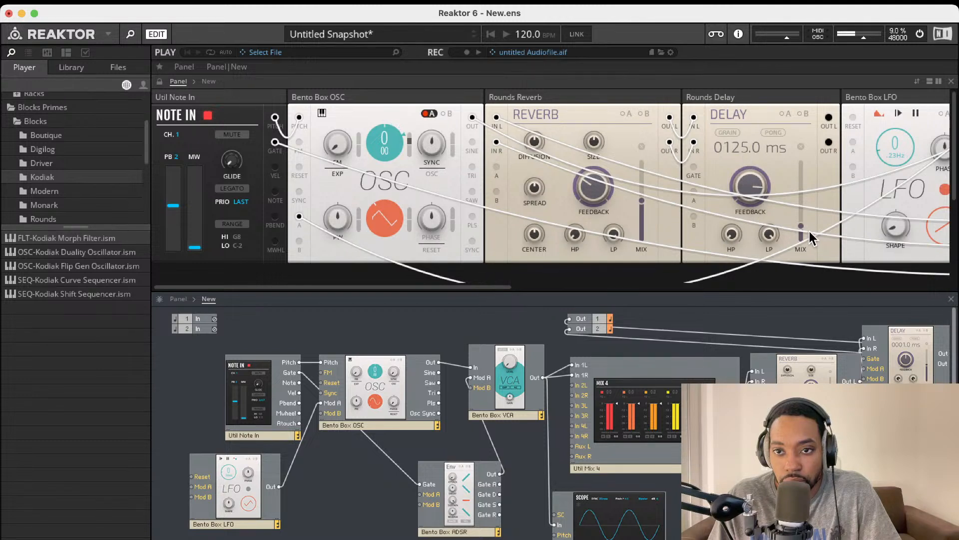
{"action": "left_click_drag", "start_coordinate": [801, 227], "coordinate": [750, 193]}
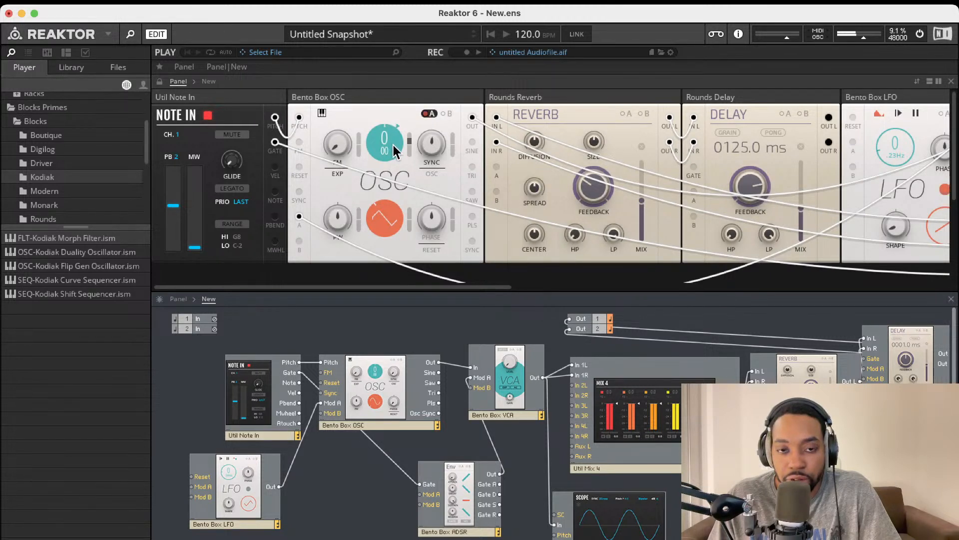
Speed up the Bento Box LFO rate, lower the Rounds Reverb high-pass, and raise its feedback to 35.4
{"action": "scroll", "coordinate": [554, 150], "scroll_direction": "right", "scroll_amount": 3}
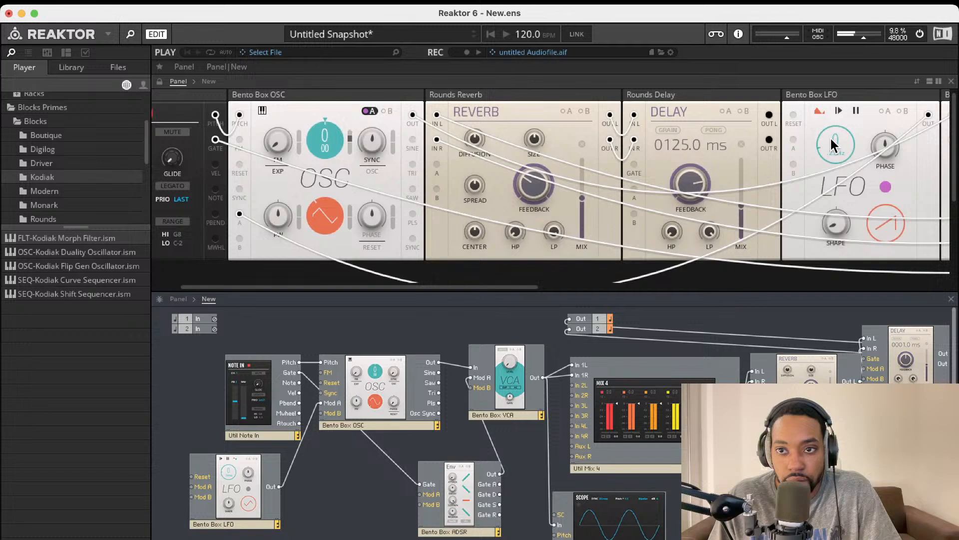
{"action": "left_click_drag", "start_coordinate": [832, 143], "coordinate": [836, 133]}
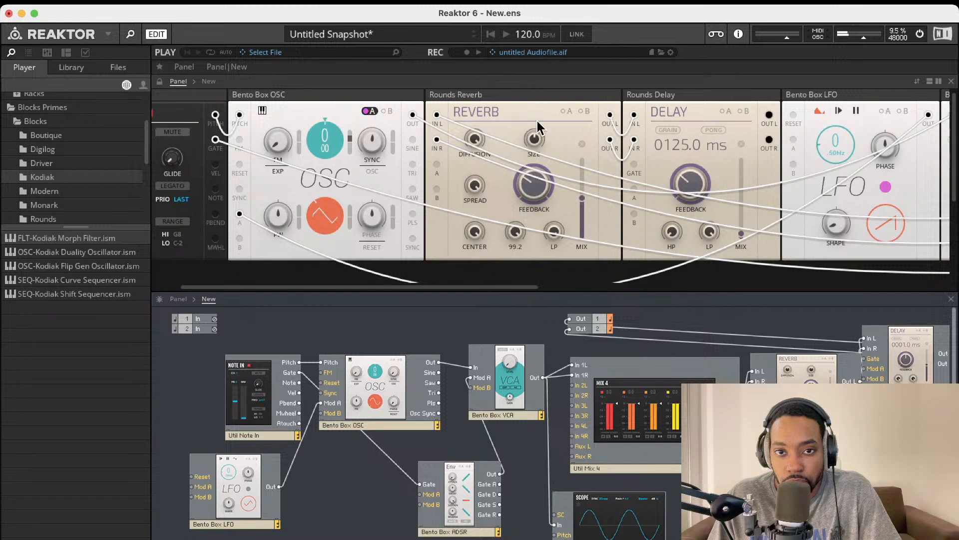
{"action": "left_click_drag", "start_coordinate": [517, 235], "coordinate": [533, 343]}
{"action": "left_click_drag", "start_coordinate": [537, 190], "coordinate": [540, 178]}
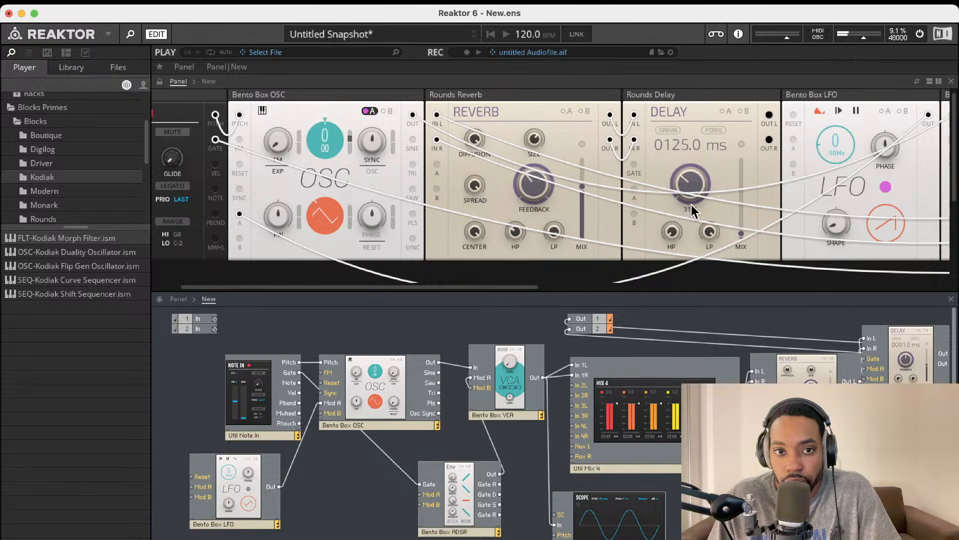
{"action": "scroll", "coordinate": [692, 205], "scroll_direction": "right", "scroll_amount": 5}
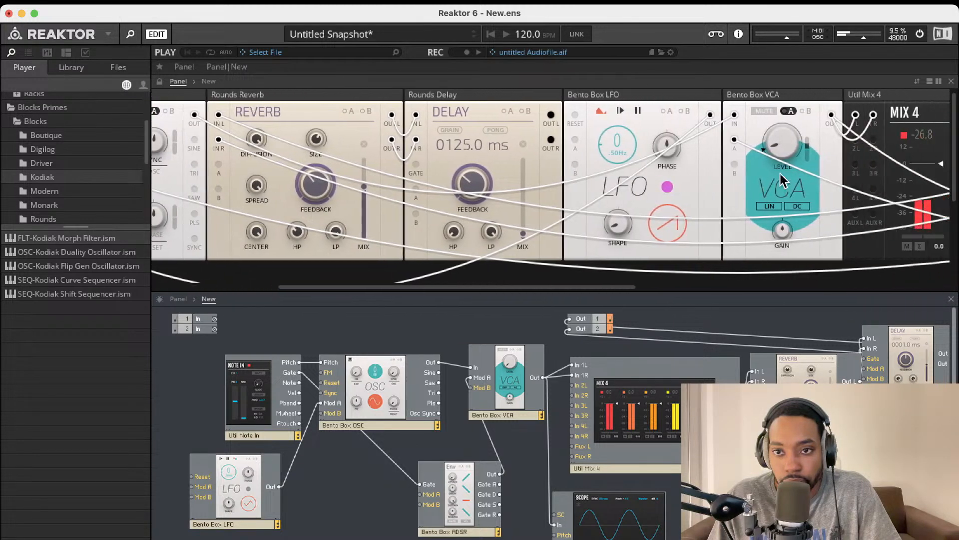
{"action": "scroll", "coordinate": [781, 173], "scroll_direction": "right", "scroll_amount": 2}
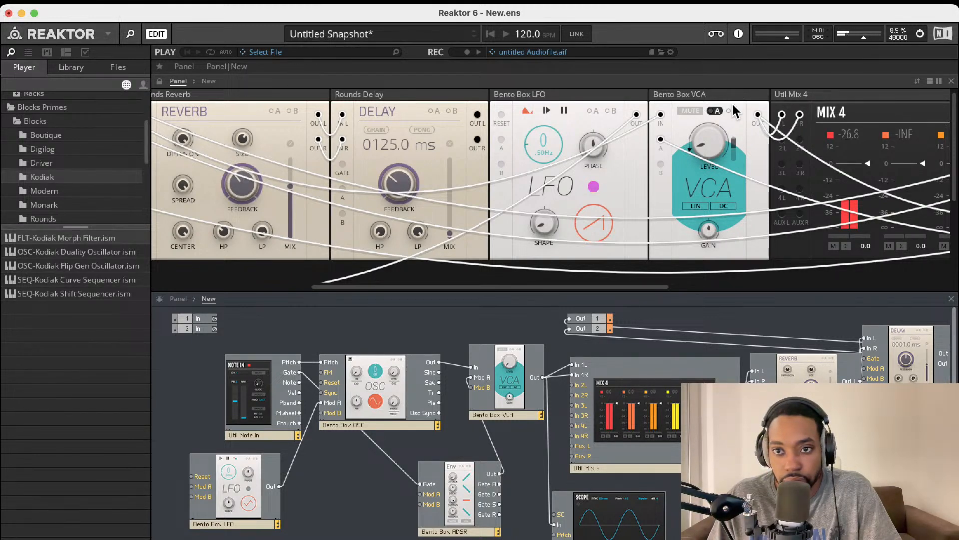
{"action": "scroll", "coordinate": [669, 152], "scroll_direction": "left", "scroll_amount": 10}
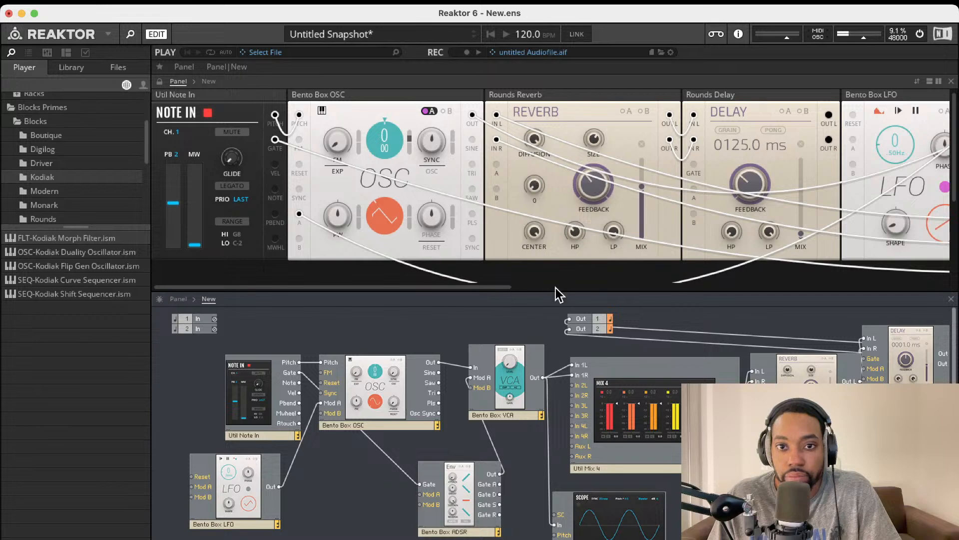
Drag the Bento Box ADSR panel left into the slot between Bento Box LFO and Bento Box VCA
{"action": "scroll", "coordinate": [640, 198], "scroll_direction": "right", "scroll_amount": 10}
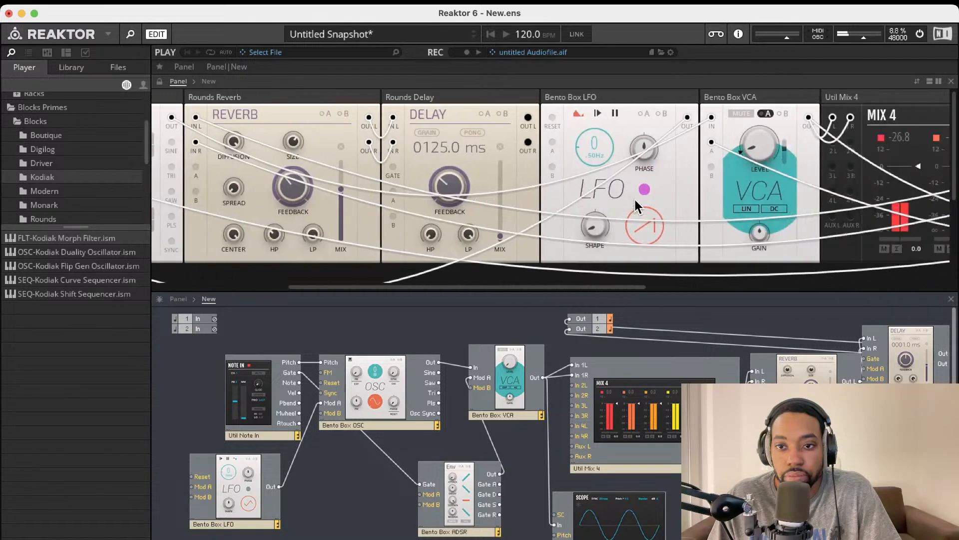
{"action": "scroll", "coordinate": [634, 199], "scroll_direction": "right", "scroll_amount": 10}
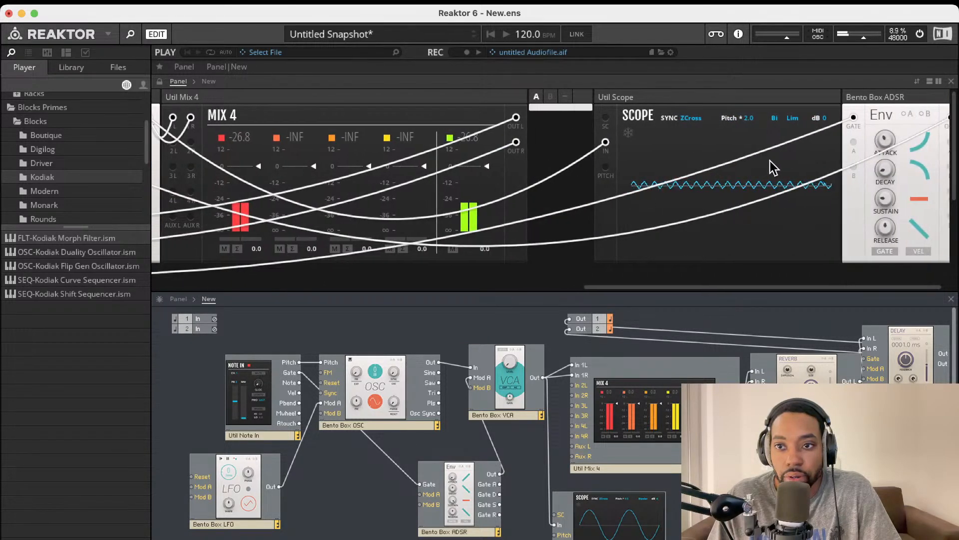
{"action": "left_click_drag", "start_coordinate": [863, 98], "coordinate": [136, 99]}
{"action": "scroll", "coordinate": [213, 107], "scroll_direction": "left", "scroll_amount": 8}
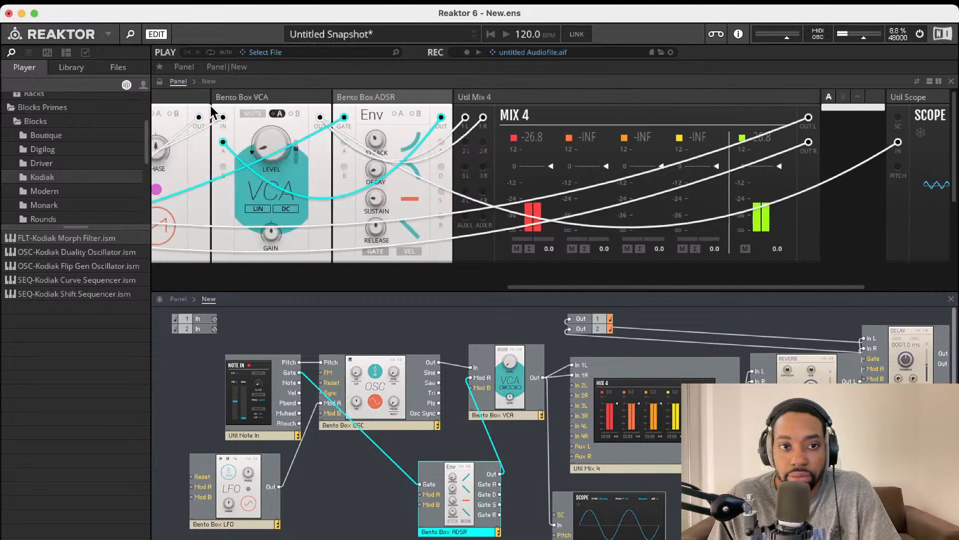
{"action": "scroll", "coordinate": [306, 142], "scroll_direction": "left", "scroll_amount": 4}
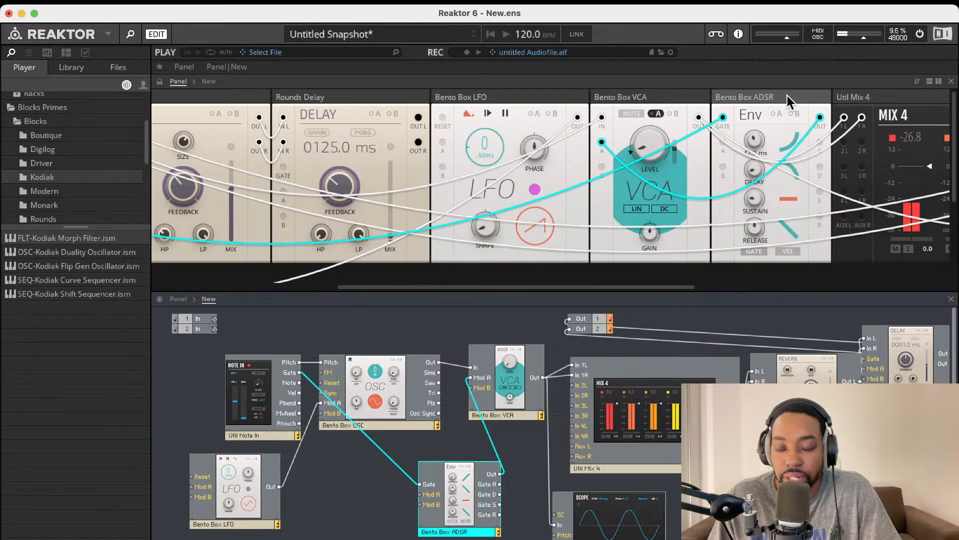
{"action": "left_click_drag", "start_coordinate": [787, 95], "coordinate": [670, 103]}
{"action": "scroll", "coordinate": [478, 150], "scroll_direction": "left", "scroll_amount": 5}
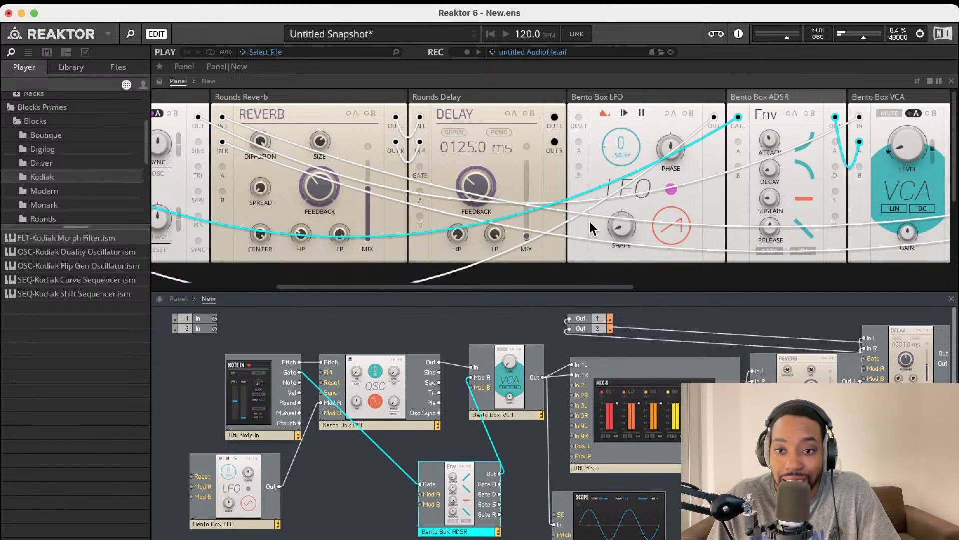
{"action": "scroll", "coordinate": [309, 214], "scroll_direction": "left", "scroll_amount": 1}
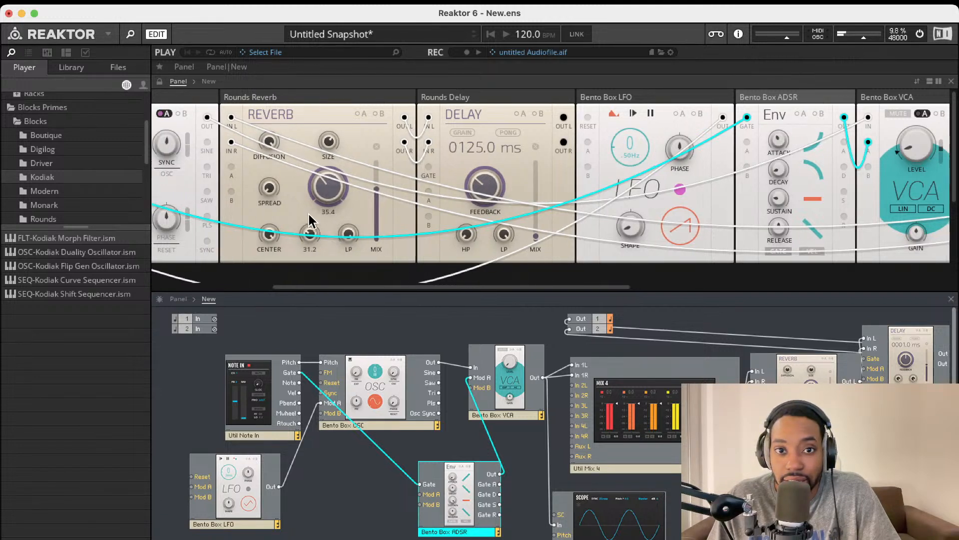
{"action": "scroll", "coordinate": [309, 214], "scroll_direction": "left", "scroll_amount": 10}
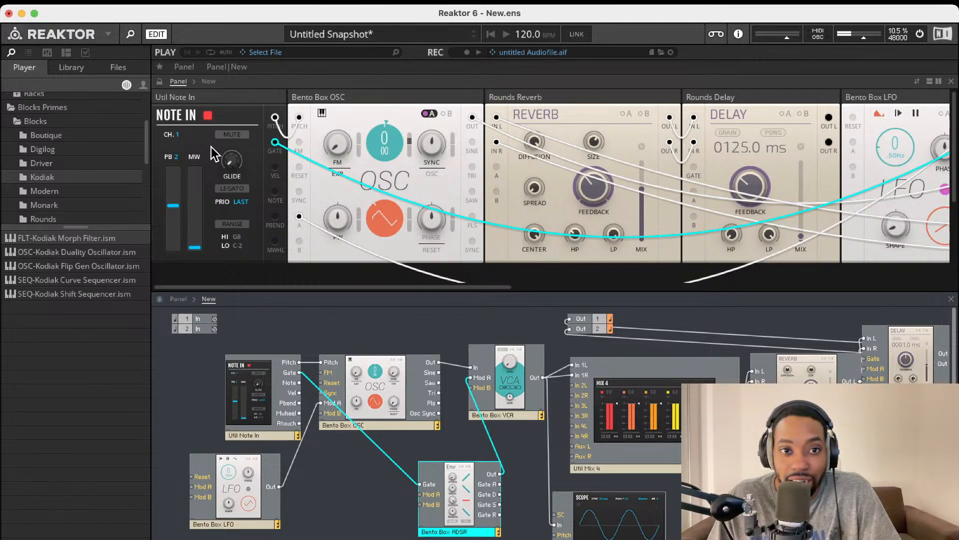
{"action": "scroll", "coordinate": [358, 166], "scroll_direction": "right", "scroll_amount": 3}
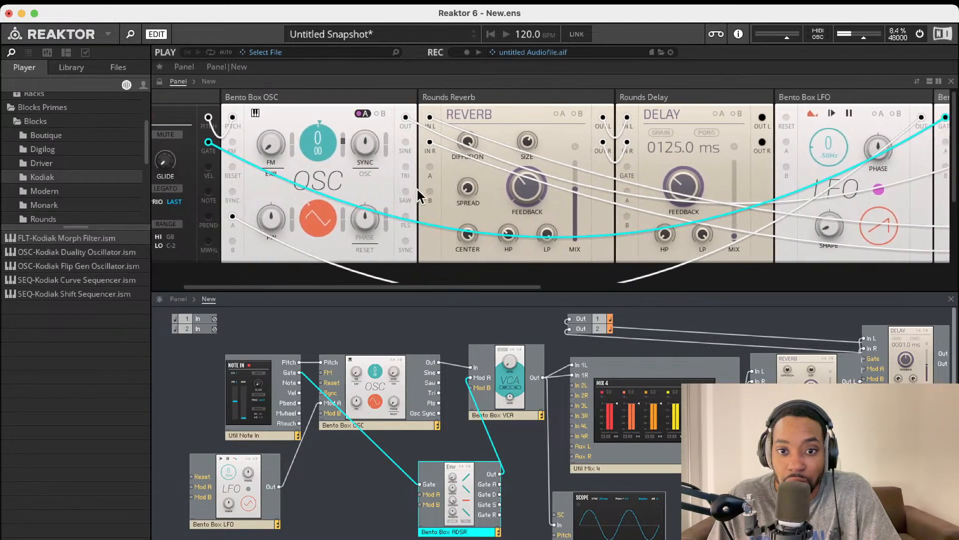
{"action": "scroll", "coordinate": [438, 191], "scroll_direction": "right", "scroll_amount": 15}
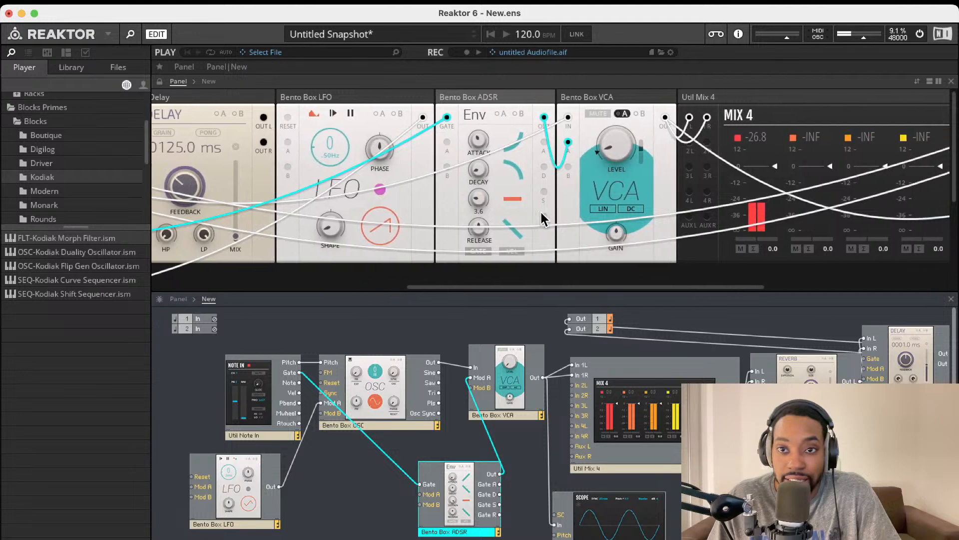
{"action": "scroll", "coordinate": [540, 210], "scroll_direction": "right", "scroll_amount": 12}
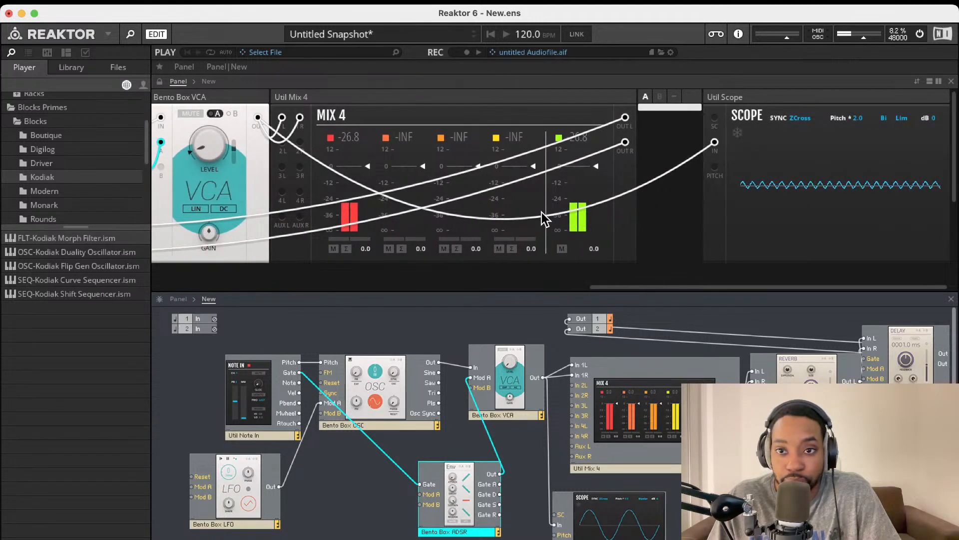
{"action": "scroll", "coordinate": [542, 211], "scroll_direction": "left", "scroll_amount": 20}
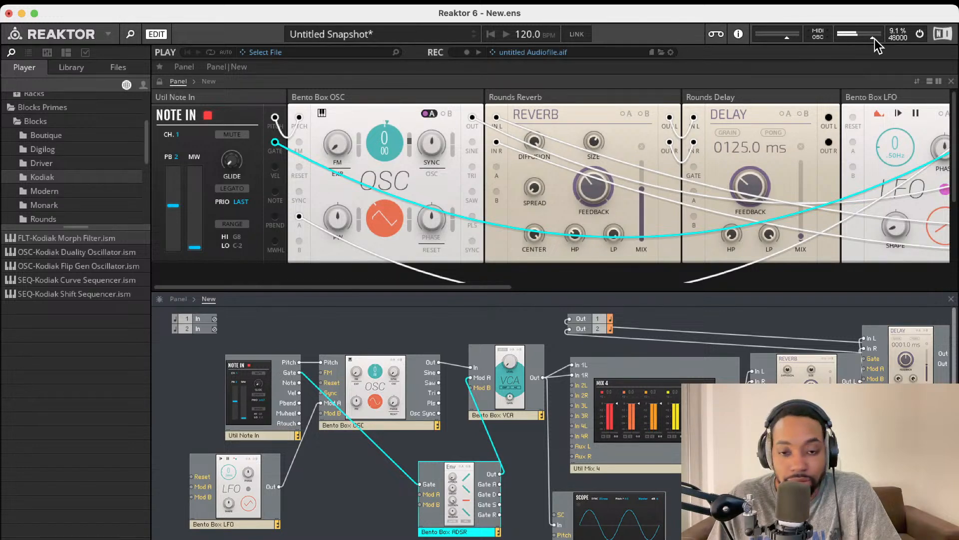
{"action": "scroll", "coordinate": [685, 317], "scroll_direction": "right", "scroll_amount": 2}
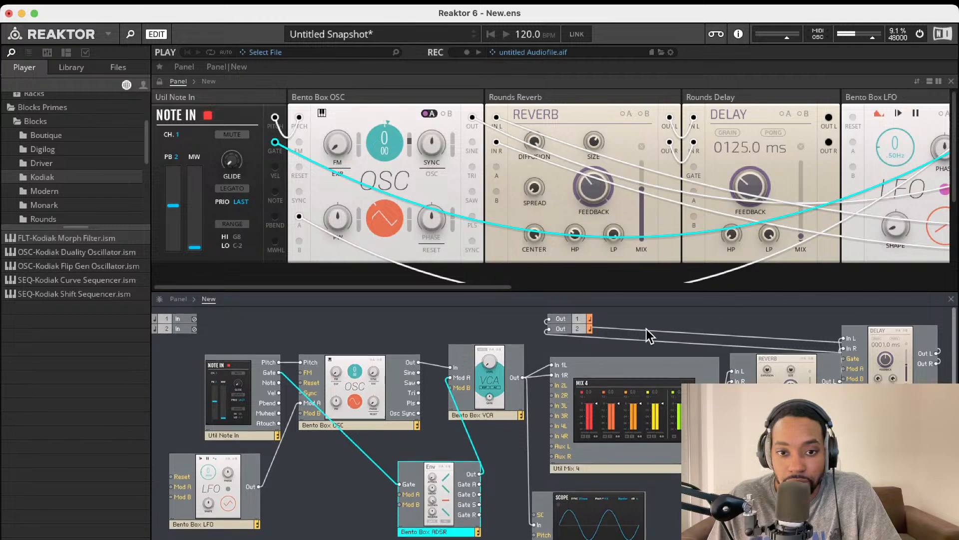
{"action": "scroll", "coordinate": [640, 325], "scroll_direction": "left", "scroll_amount": 1}
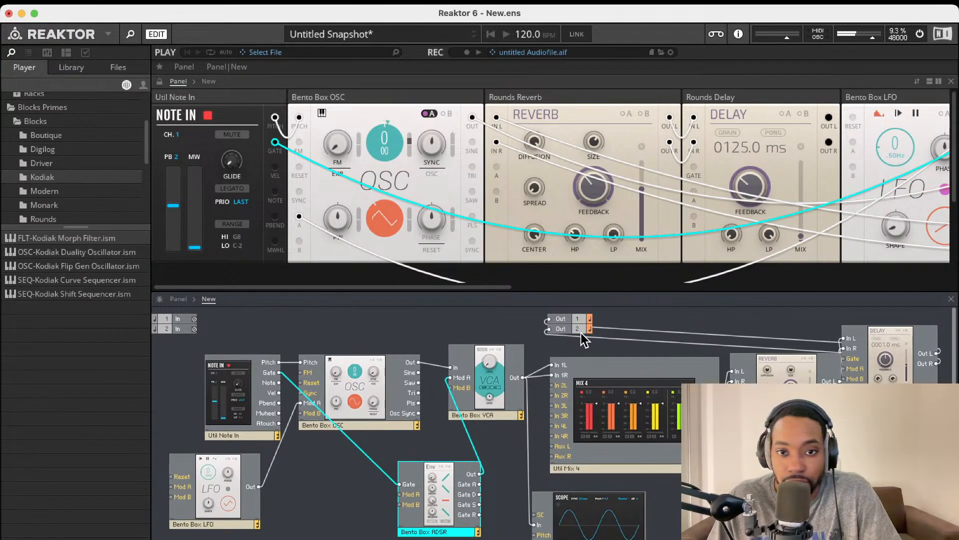
{"action": "scroll", "coordinate": [740, 346], "scroll_direction": "left", "scroll_amount": 2}
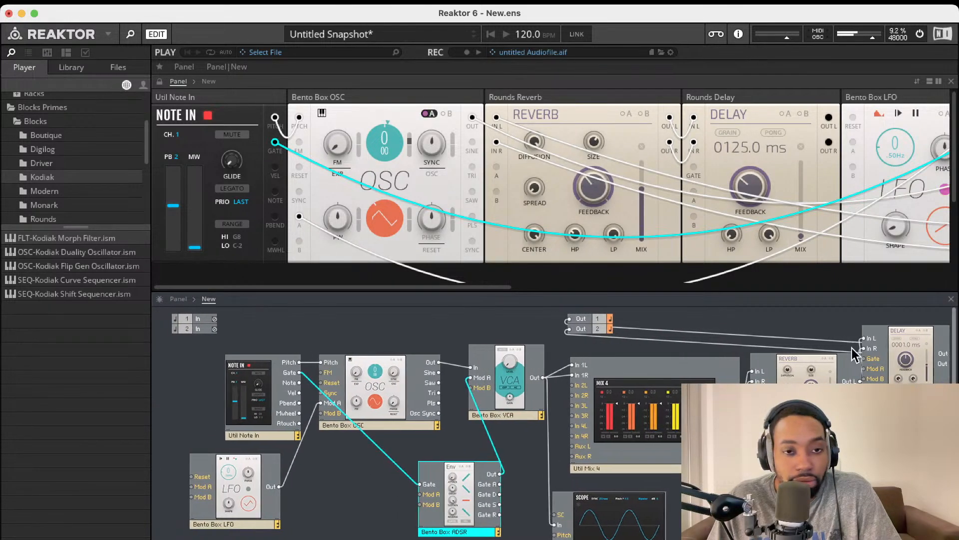